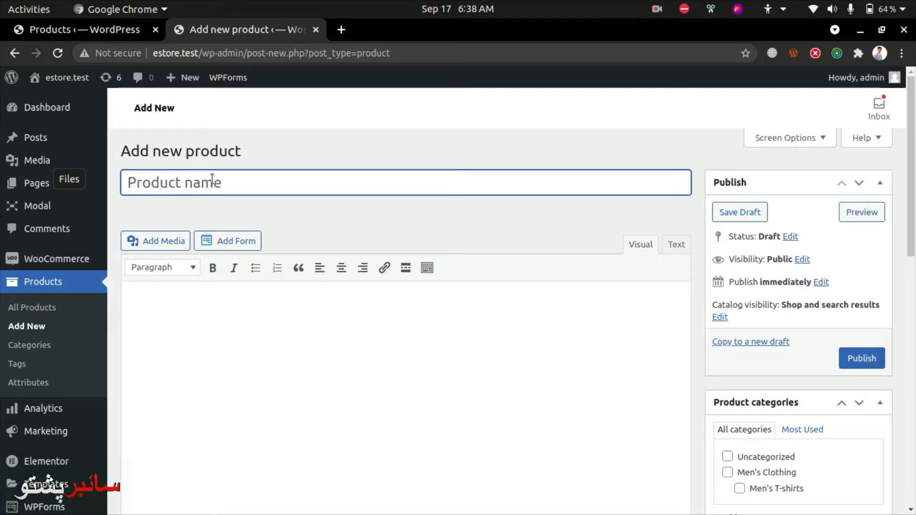
# Name the new product "Good reader book" and fill its main description with two Lorem ipsum paragraphs.
pyautogui.write('Good ')
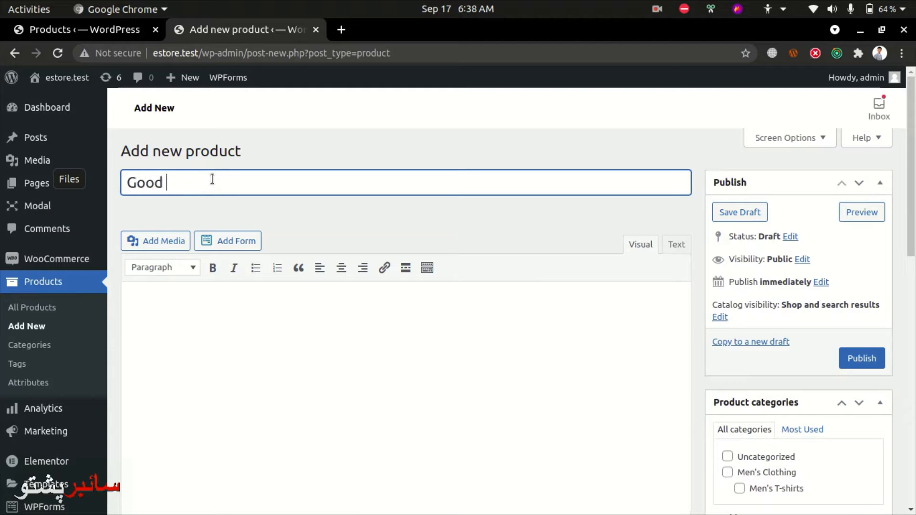
pyautogui.write('reader book')
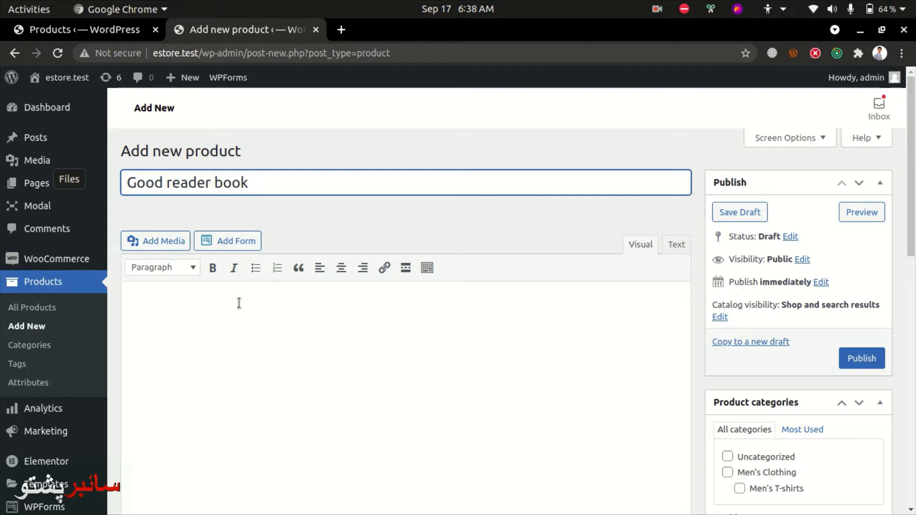
pyautogui.click(246, 347)
pyautogui.write('Lorem ipsum dolor sit amet, consectetur adipiscing elit, sed do eiusmod tempor incididunt ut labore et dolore magna aliqua. Ut enim ad minim veniam, quis nostrud exercitation ullamco laboris nisi ut aliquip ex ea commodo consequat. Duis aute irure dolor in reprehenderit in voluptate velit esse cillum dolore eu fugiat nulla pariatur. Excepteur sint occaecat cupidatat non proident, sunt in culpa qui officia deserunt mollit anim id est laborum.')
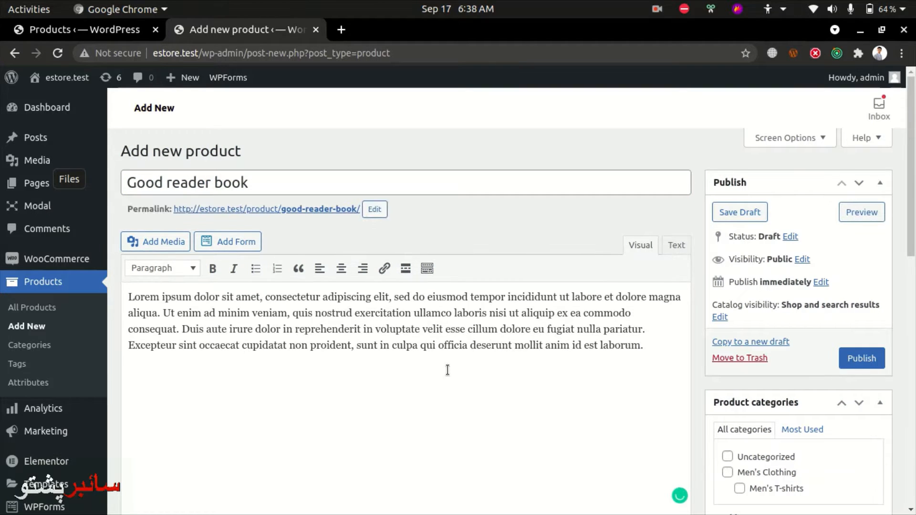
pyautogui.press('Return')
pyautogui.write('Lorem ipsum dolor sit amet, consectetur adipiscing elit, sed do eiusmod tempor incididunt ut labore et dolore magna aliqua. Ut enim ad minim veniam, quis nostrud exercitation ullamco laboris nisi ut aliquip ex ea commodo consequat. Duis aute irure dolor in reprehenderit in voluptate velit esse cillum dolore eu fugiat nulla pariatur. Excepteur sint occaecat cupidatat non proident, sunt in culpa qui officia deserunt mollit anim id est laborum.')
# Mark the simple product as both downloadable and virtual.
pyautogui.scroll(-6, 429, 372)
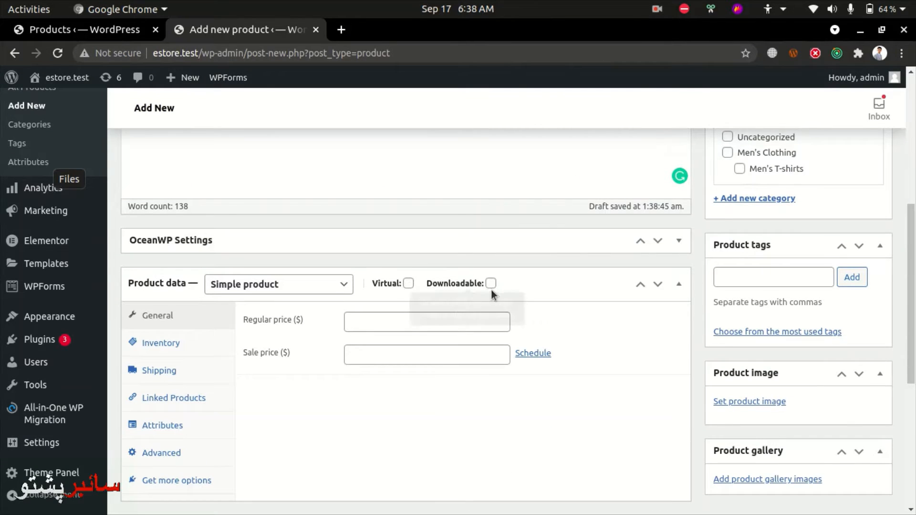
pyautogui.click(471, 288)
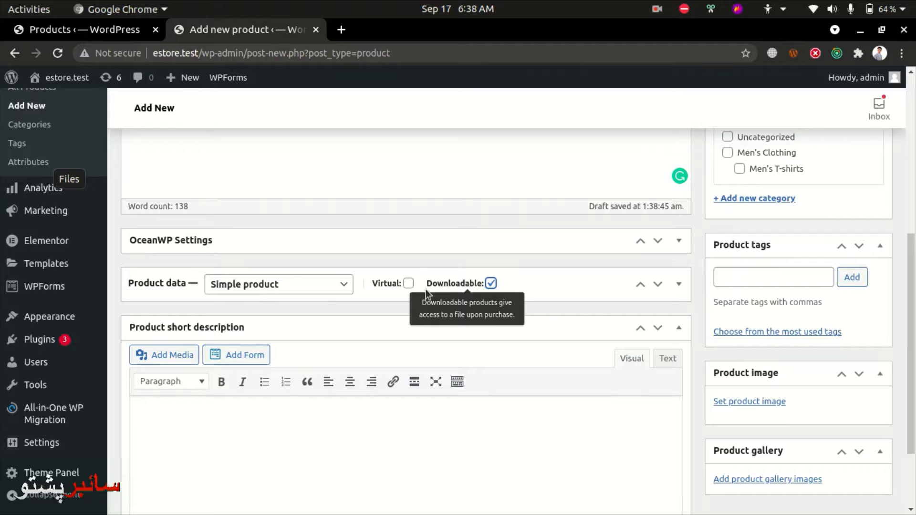
pyautogui.click(409, 284)
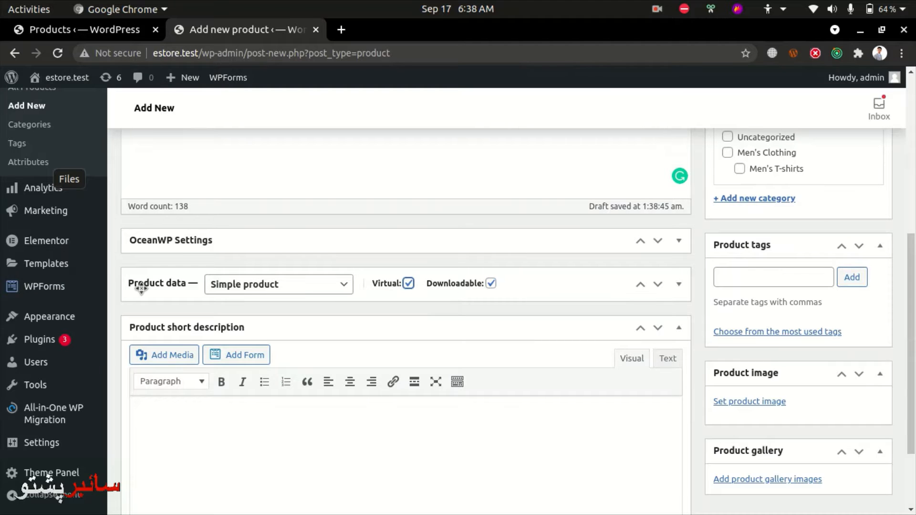
pyautogui.scroll(-3, 581, 318)
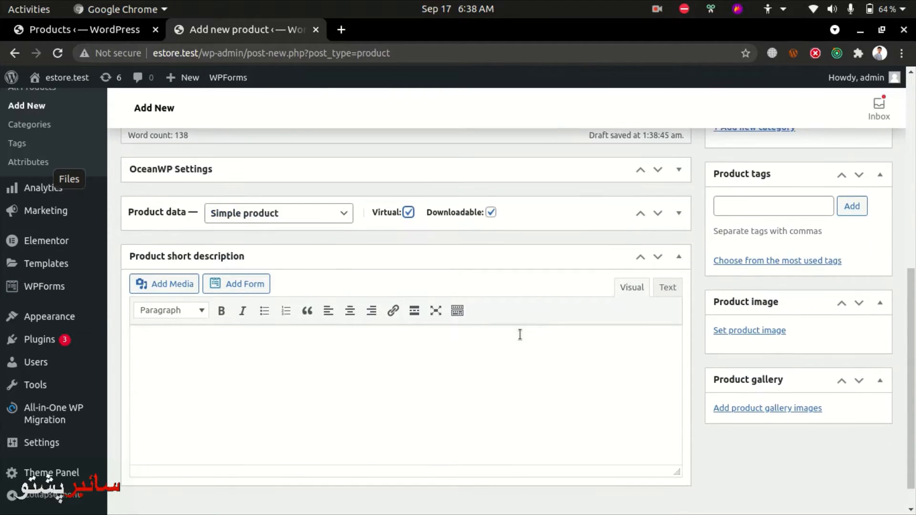
# Expand the product data section and set the regular price to 45.
pyautogui.click(679, 220)
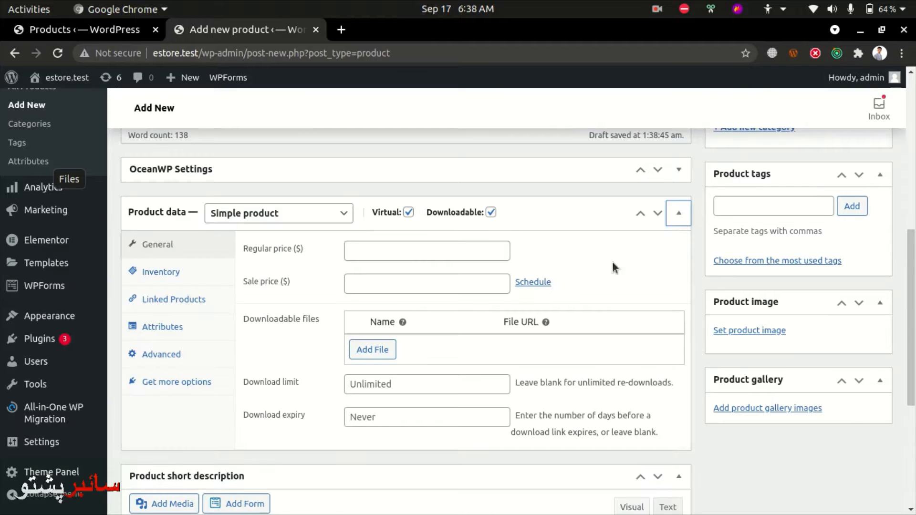
pyautogui.click(391, 250)
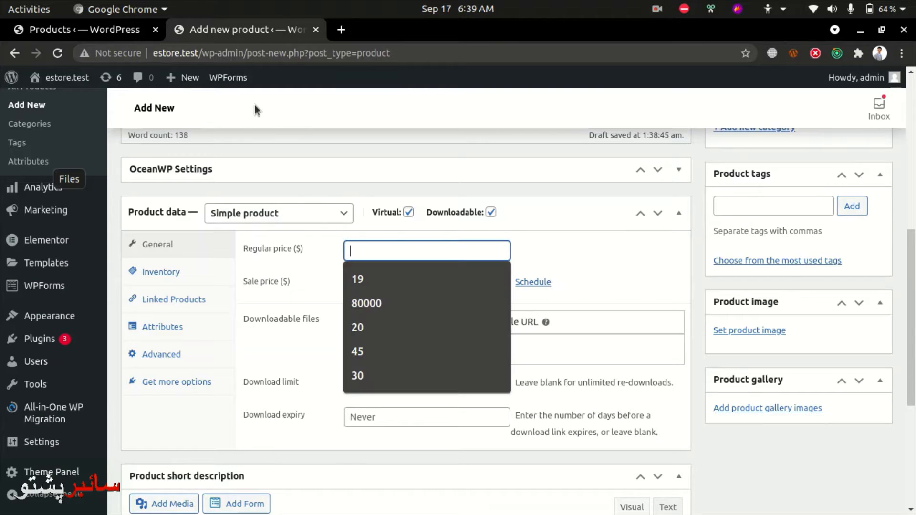
pyautogui.click(366, 343)
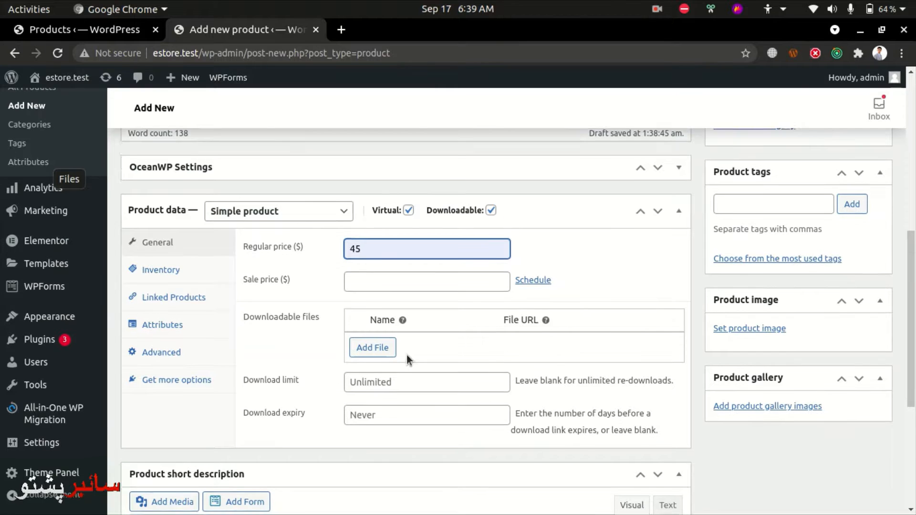
# Add a downloadable file entry to the product and browse the media library for its file.
pyautogui.scroll(-1, 407, 355)
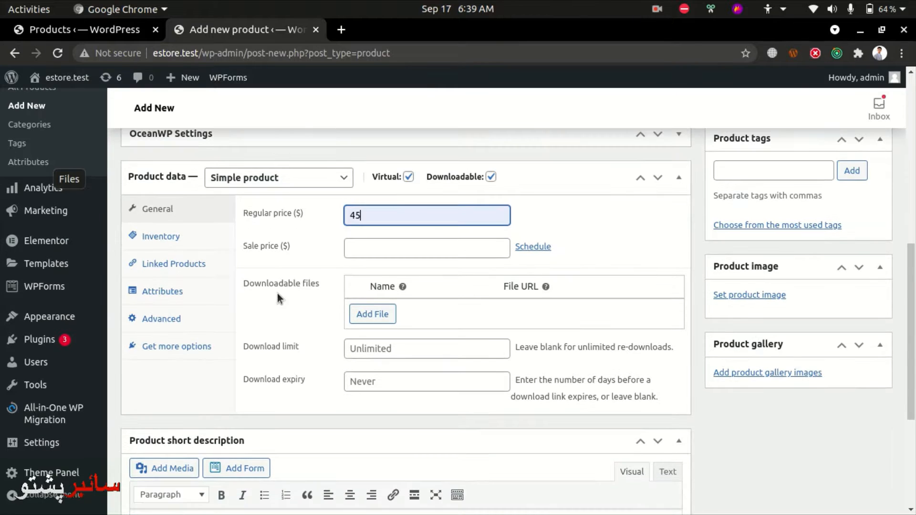
pyautogui.click(372, 315)
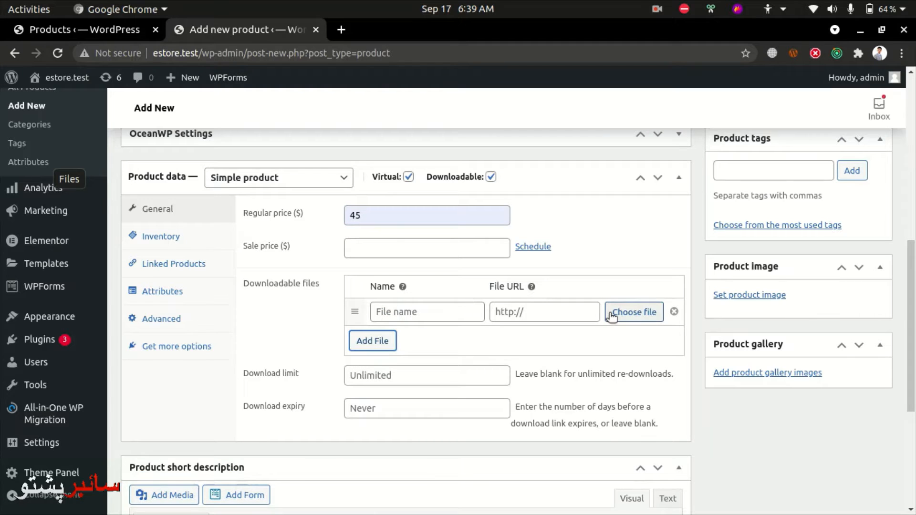
pyautogui.click(415, 311)
pyautogui.click(520, 317)
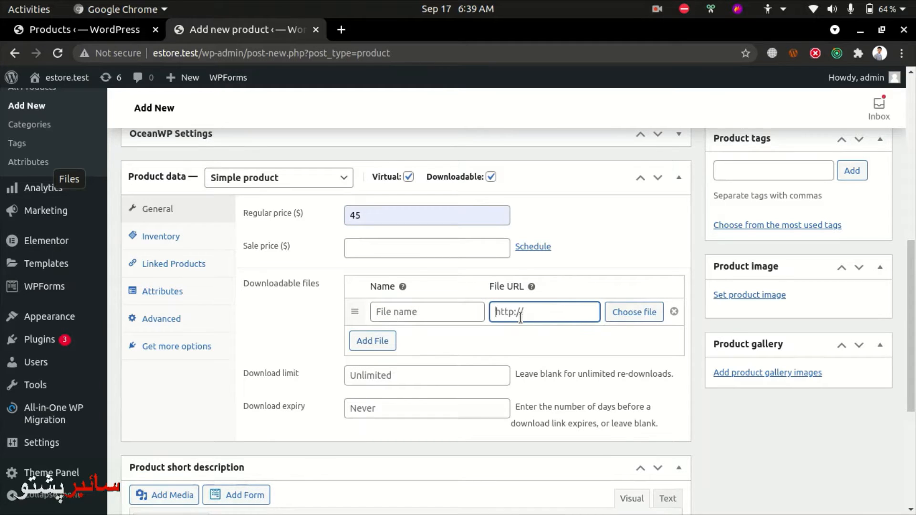
pyautogui.click(636, 314)
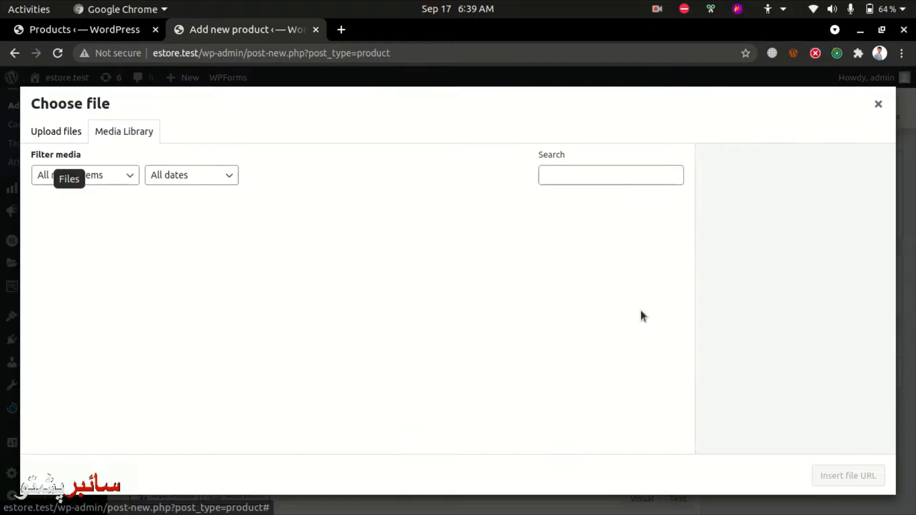
pyautogui.scroll(-15, 212, 239)
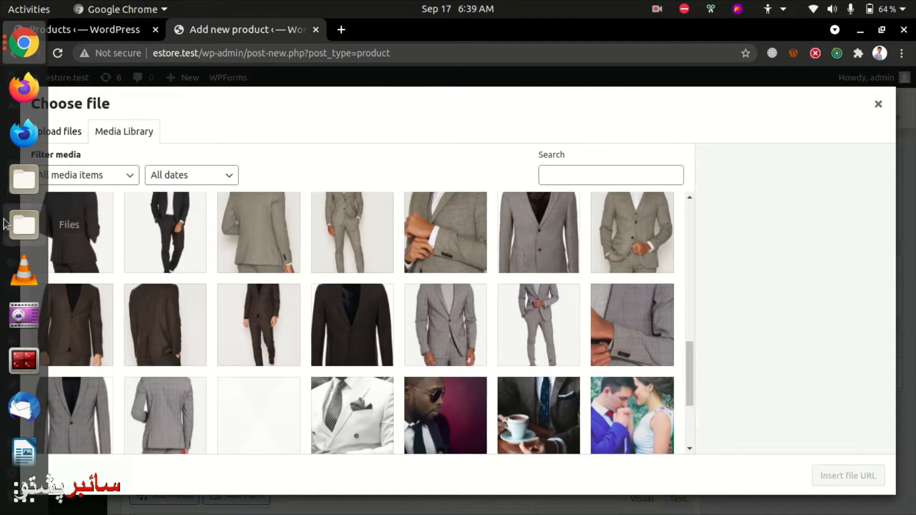
# Upload JavaScriptBook.pdf from the Documents folder inside Downloads and insert its URL into the downloadable file entry.
pyautogui.click(24, 224)
pyautogui.scroll(20, 437, 369)
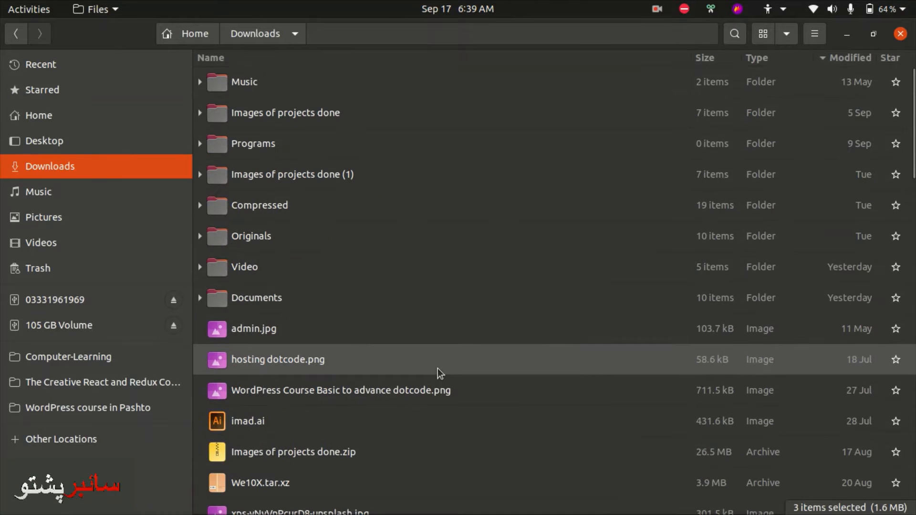
pyautogui.doubleClick(297, 297)
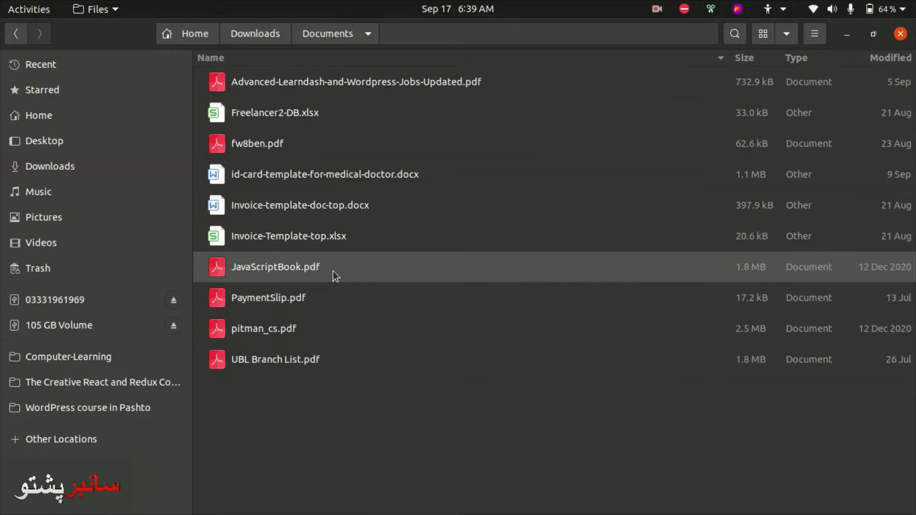
pyautogui.click(333, 272)
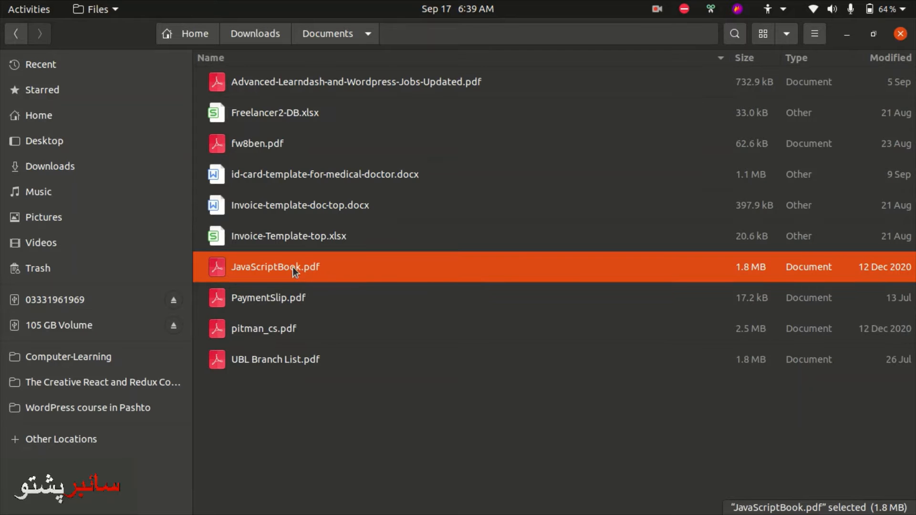
pyautogui.moveTo(292, 268); pyautogui.dragTo(302, 268)
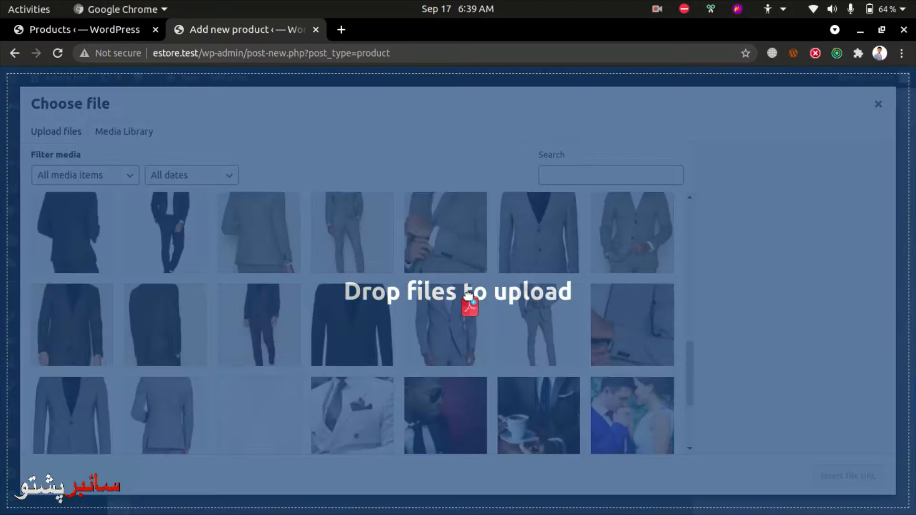
pyautogui.moveTo(470, 307); pyautogui.dragTo(472, 306)
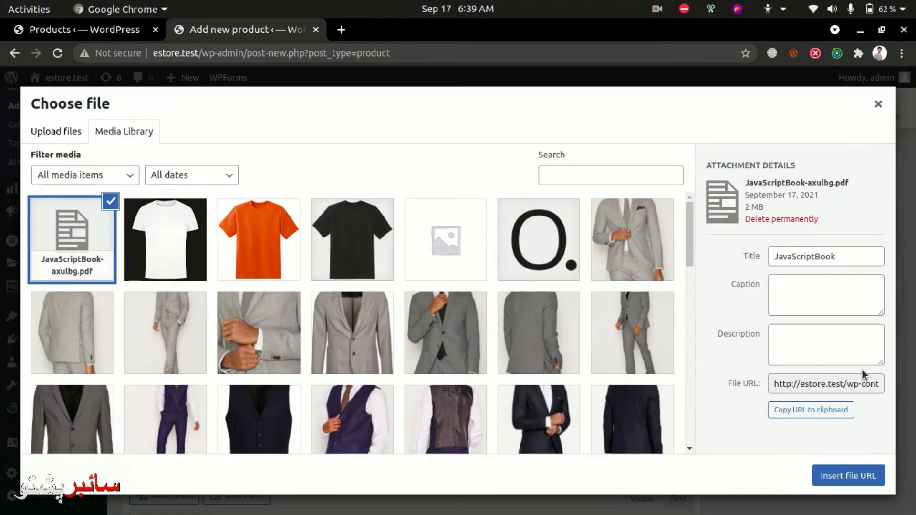
pyautogui.click(844, 480)
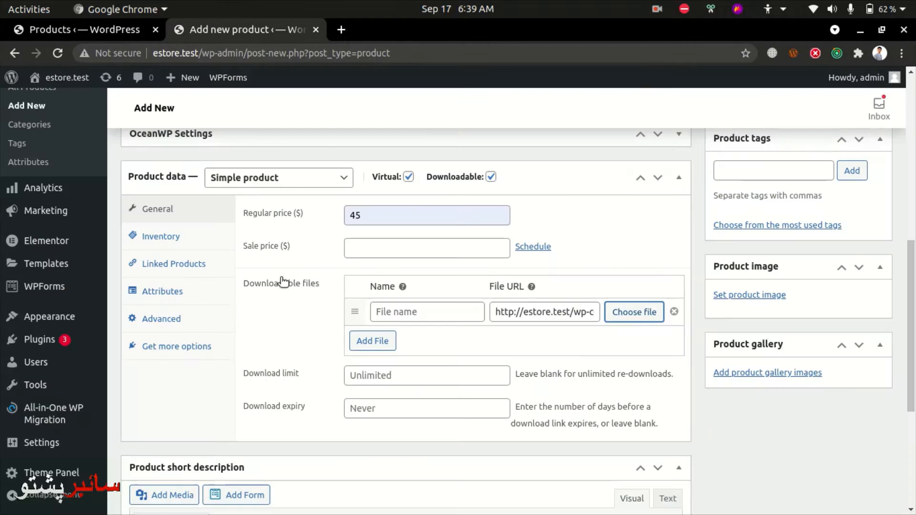
# Rename the product as "Easy Way to learn JavaScript".
pyautogui.scroll(10, 283, 278)
pyautogui.click(288, 183)
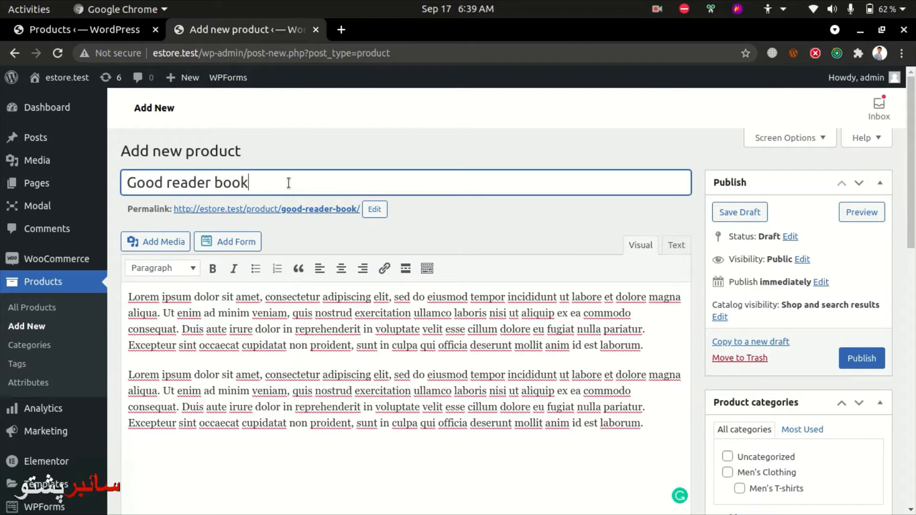
pyautogui.hotkey('ctrl', 'a')
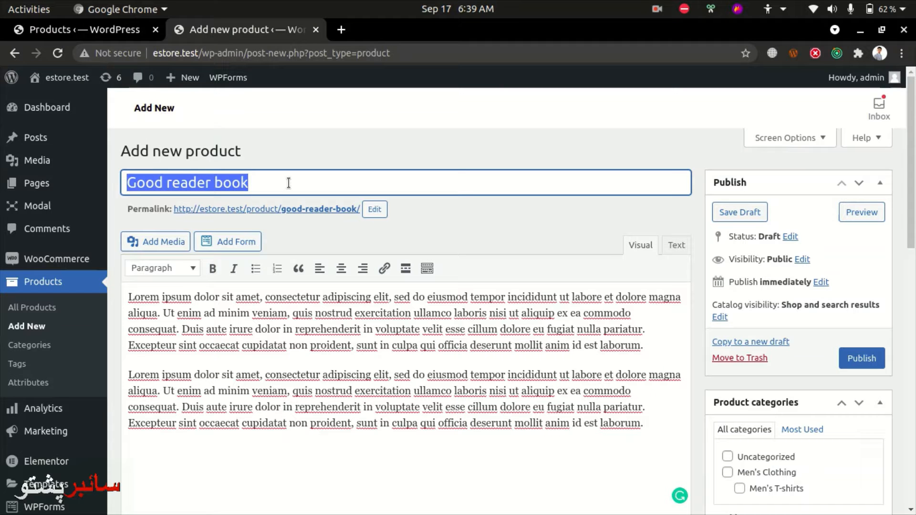
pyautogui.write('Ea')
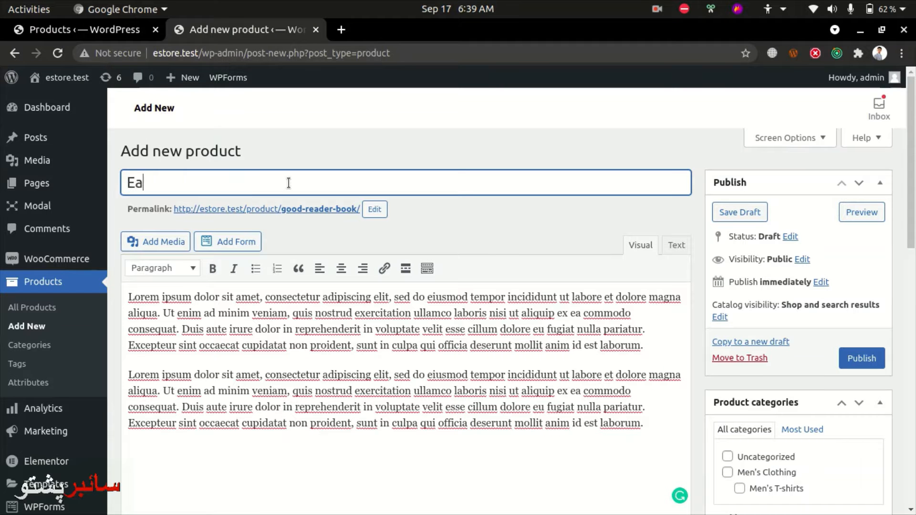
pyautogui.write('sy')
pyautogui.press('BackSpace')
pyautogui.write('sy Way to learn Java')
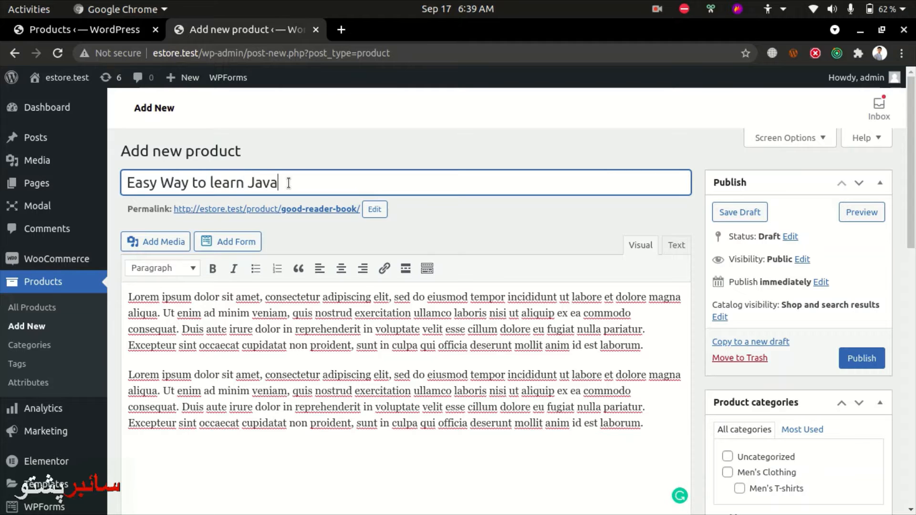
pyautogui.write('Script')
# Create a new product category named Books without a parent category and assign it to the product.
pyautogui.scroll(-5, 288, 182)
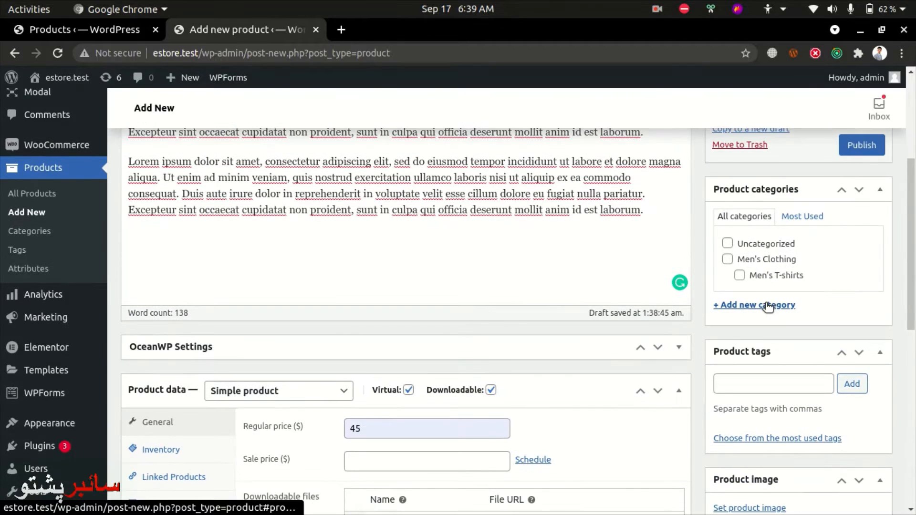
pyautogui.click(761, 302)
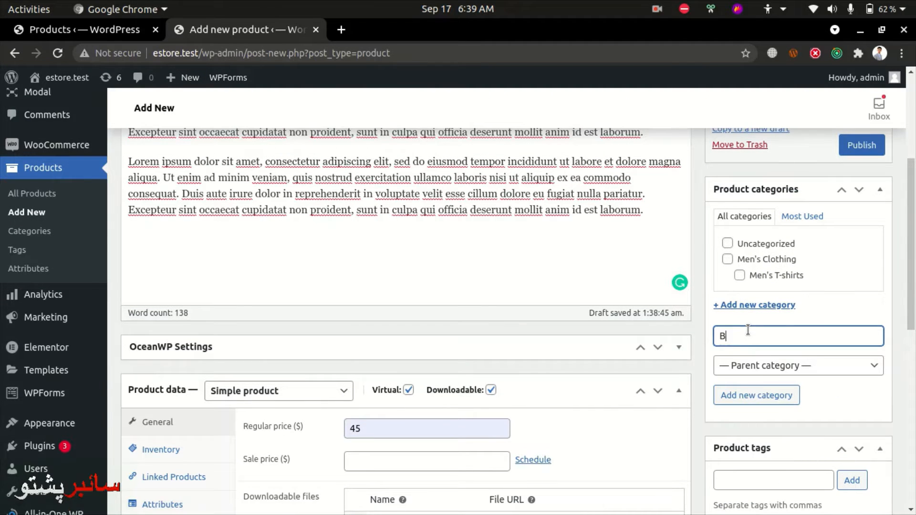
pyautogui.click(753, 366)
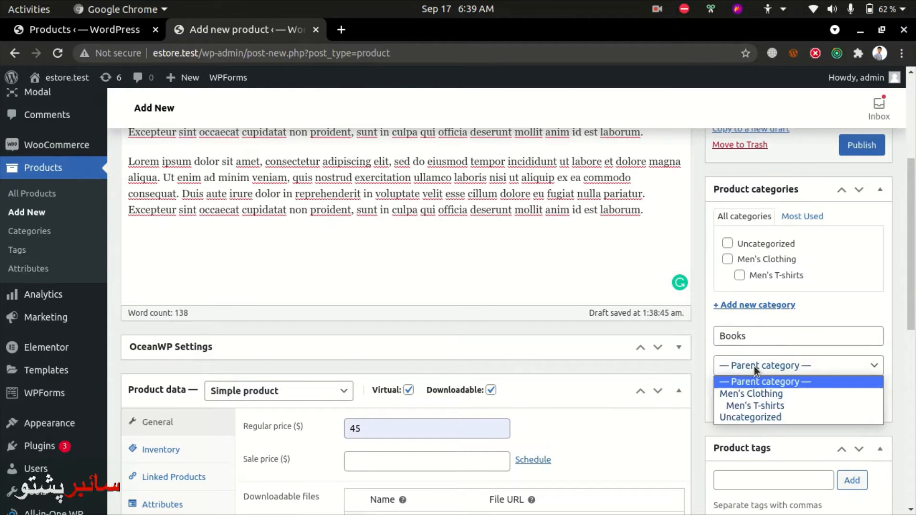
pyautogui.click(754, 366)
pyautogui.click(747, 403)
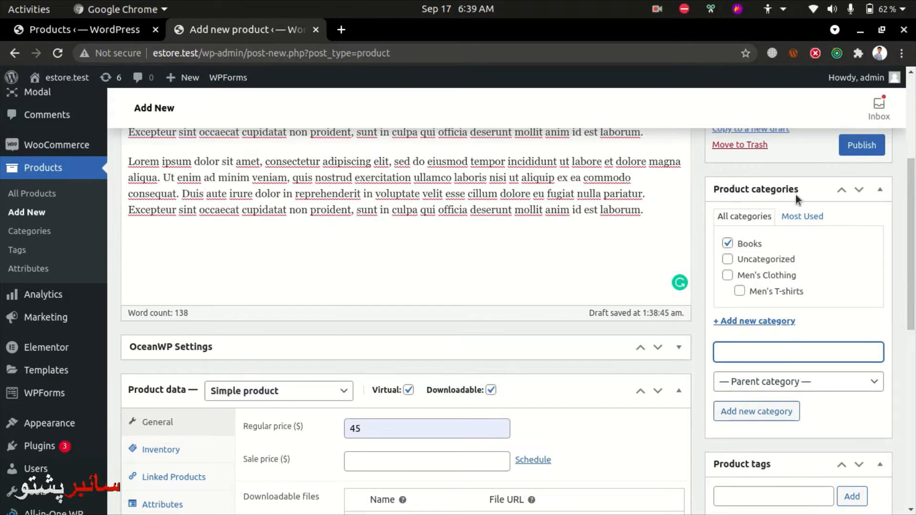
# Review the product's inventory settings and its general download limit and download expiry options.
pyautogui.scroll(-4, 571, 388)
pyautogui.scroll(-3, 217, 333)
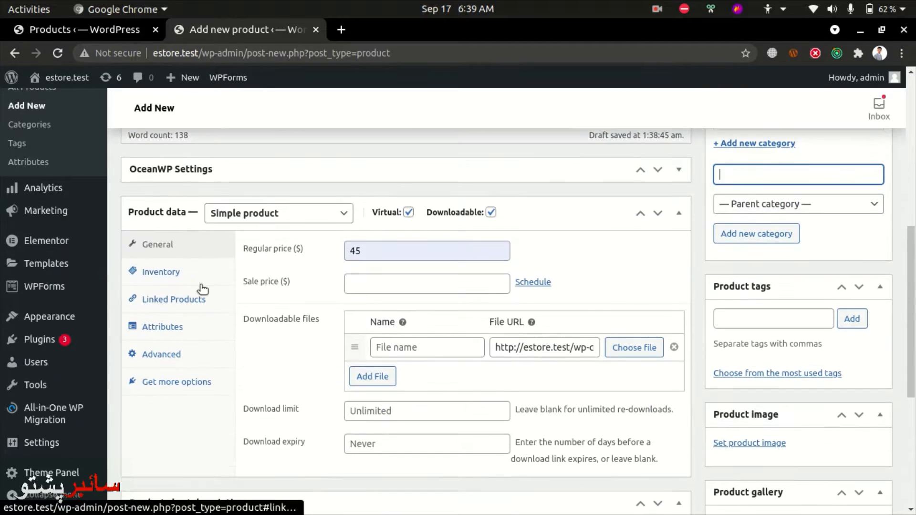
pyautogui.click(171, 281)
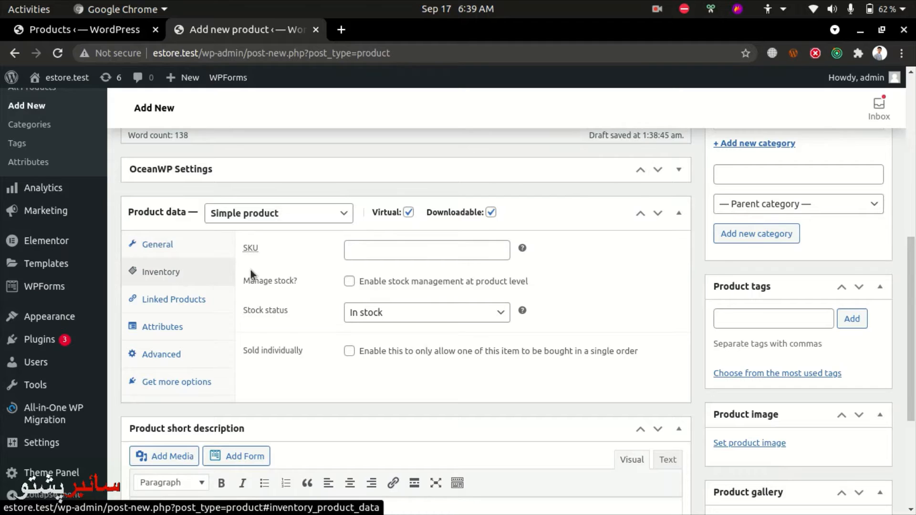
pyautogui.click(185, 250)
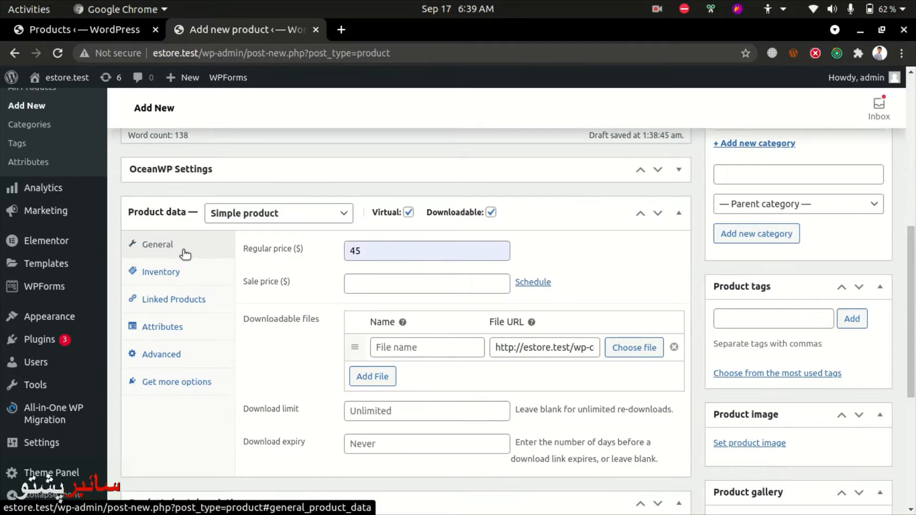
pyautogui.scroll(-4, 378, 381)
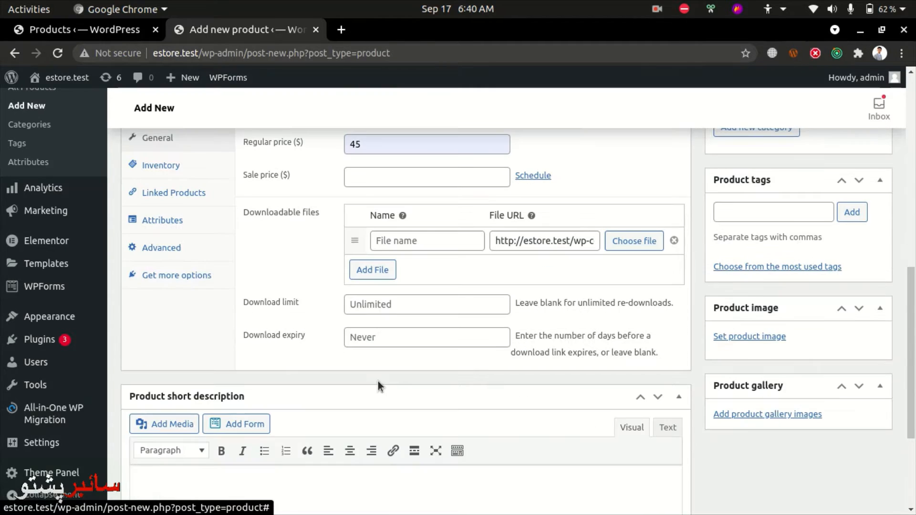
pyautogui.click(436, 305)
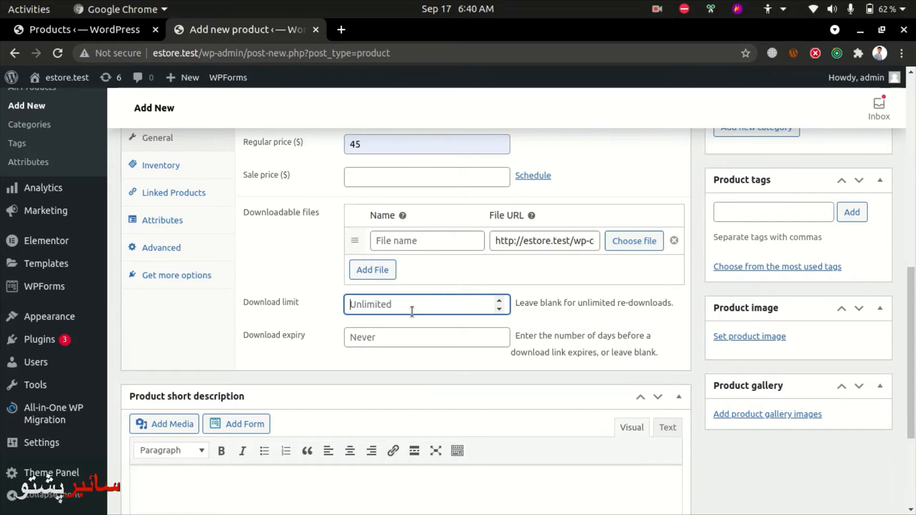
pyautogui.click(349, 336)
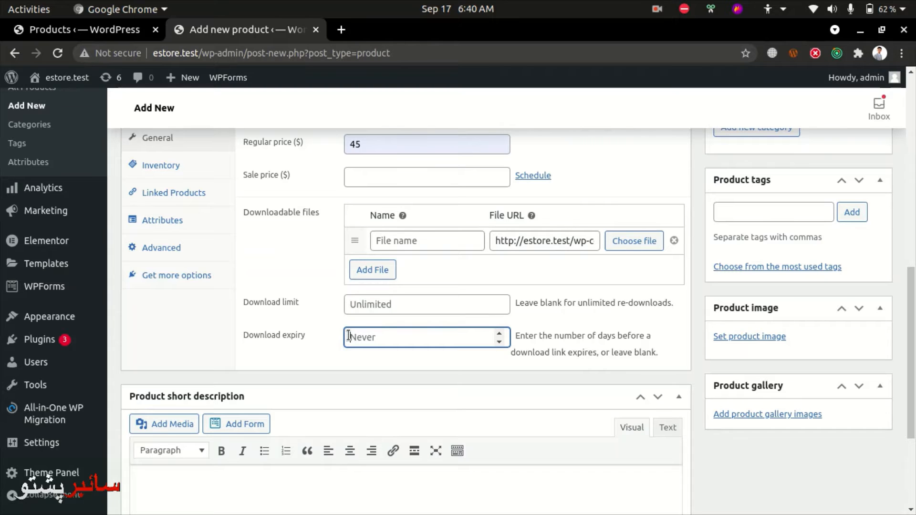
# Set the download expiry to 1 day and review the product's recommended extensions, Advanced and Linked Products options.
pyautogui.write('1')
pyautogui.scroll(1, 191, 324)
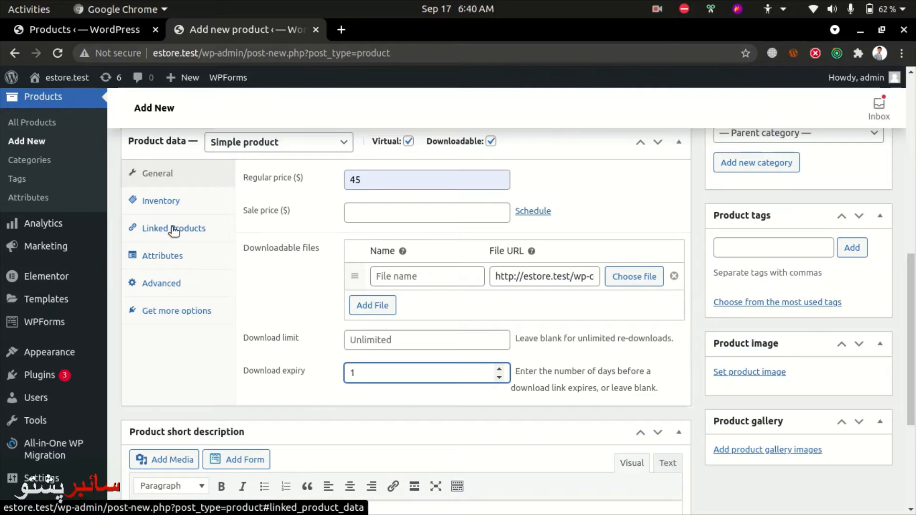
pyautogui.click(159, 286)
pyautogui.click(160, 312)
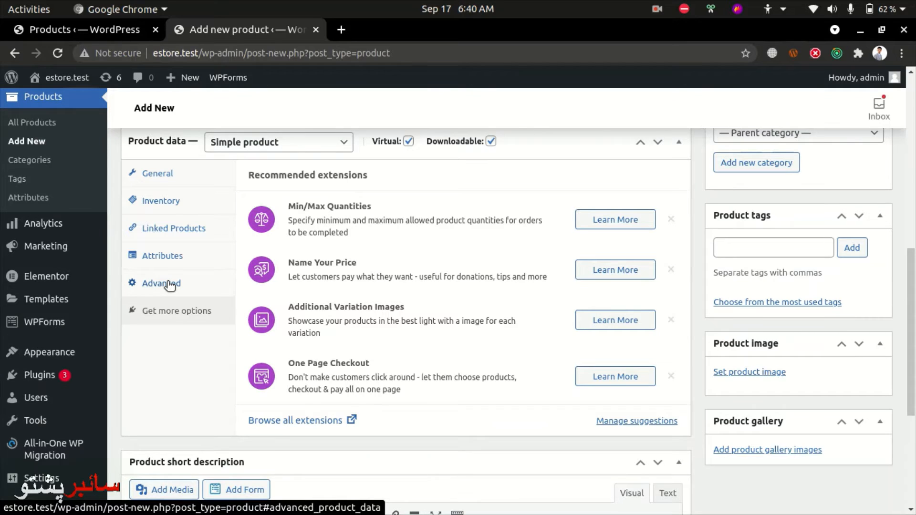
pyautogui.click(171, 285)
pyautogui.click(174, 230)
pyautogui.scroll(5, 362, 258)
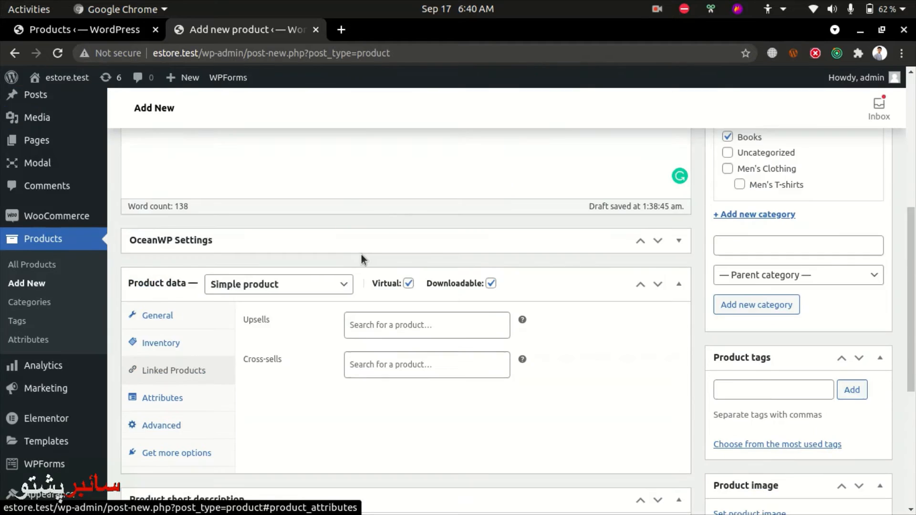
# Fill the product short description with one paragraph of Lorem ipsum placeholder text.
pyautogui.scroll(-6, 474, 283)
pyautogui.click(213, 373)
pyautogui.write('Lorem ipsum dolor sit amet, consectetur adipiscing elit, sed do eiusmod tempor incididunt ut labore et dolore magna aliqua. Ut enim ad minim veniam, quis nostrud exercitation ullamco laboris nisi ut aliquip ex ea commodo consequat. Duis aute irure dolor in reprehenderit in voluptate velit esse cillum dolore eu fugiat nulla pariatur. Excepteur sint occaecat cupidatat non proident, sunt in culpa qui officia deserunt mollit anim id est laborum.')
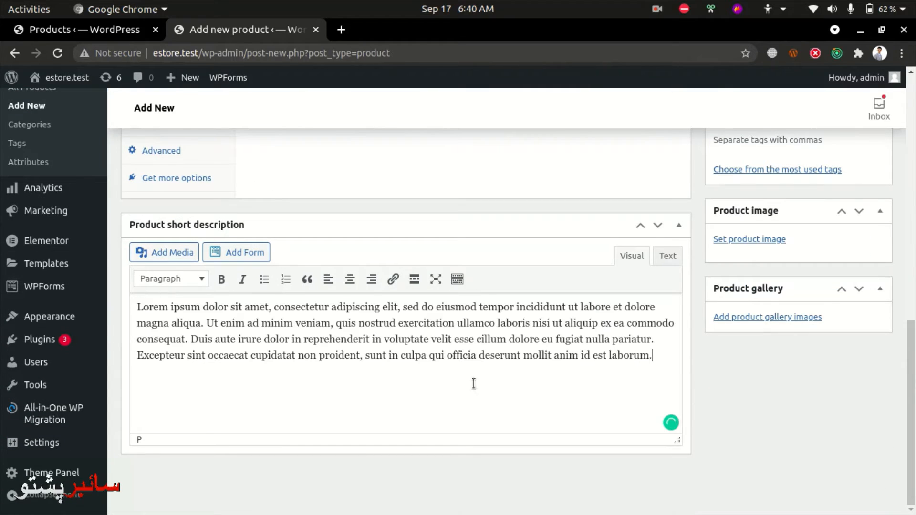
# Open the product image chooser, switch to the file manager and open JavaScriptBook.pdf at its cover page.
pyautogui.click(730, 240)
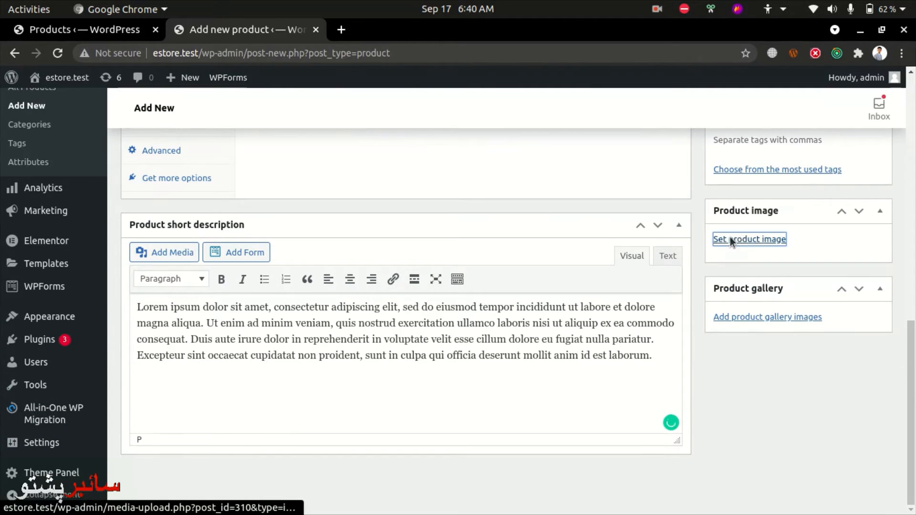
pyautogui.hotkey('ctrl', 'shift', 'n')
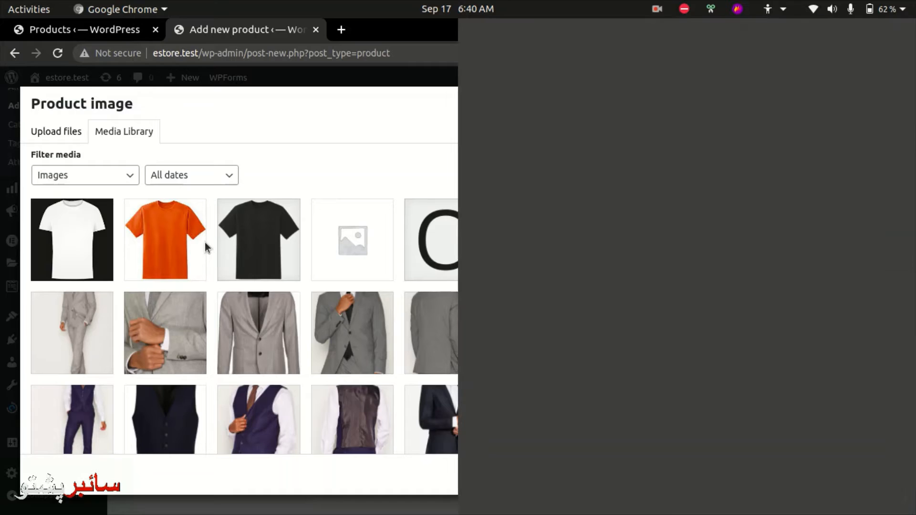
pyautogui.hotkey('alt', 'Tab')
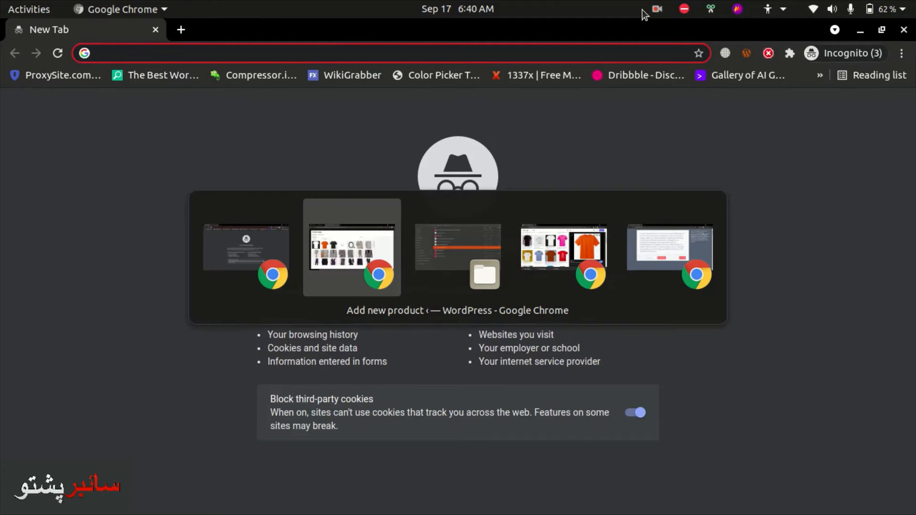
pyautogui.hotkey('alt', 'Tab')
pyautogui.press('Return')
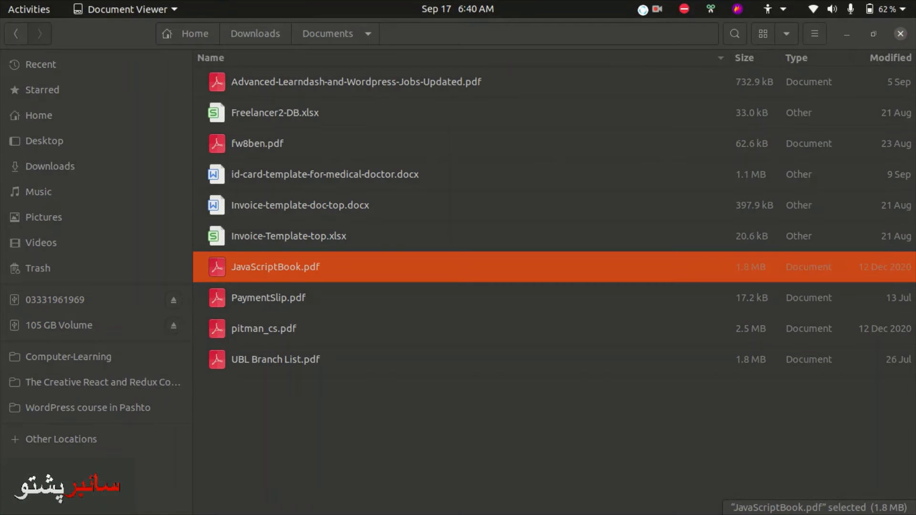
pyautogui.scroll(3, 542, 180)
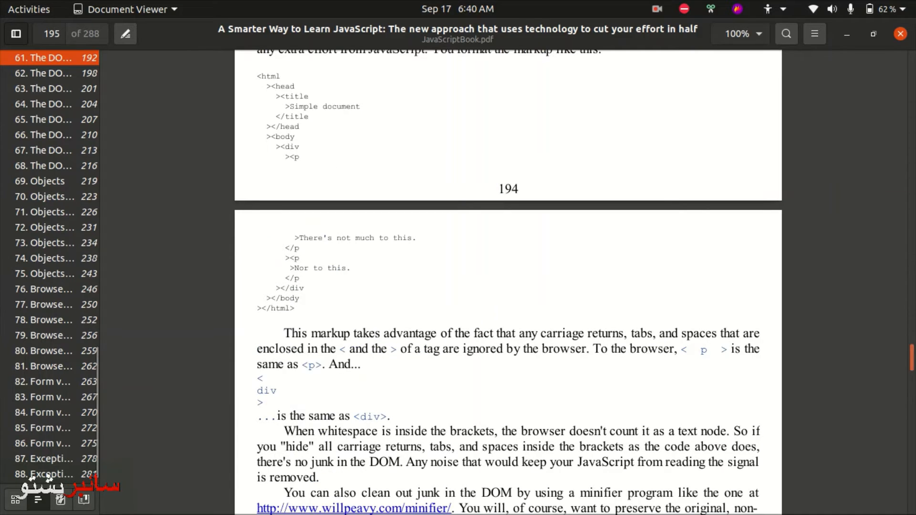
pyautogui.hotkey('ctrl', 'Home')
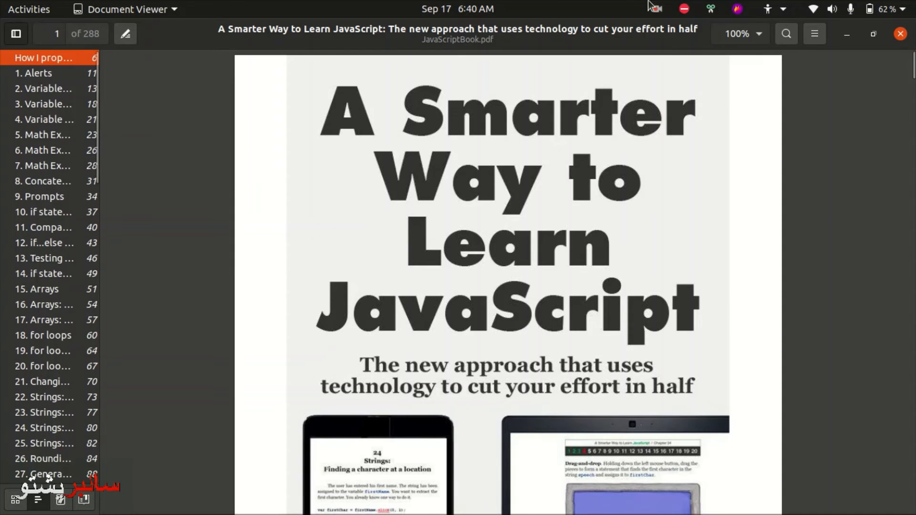
# Capture the book's cover area with Flameshot and save it as jsbook.png in the Pictures folder.
pyautogui.click(729, 5)
pyautogui.click(725, 50)
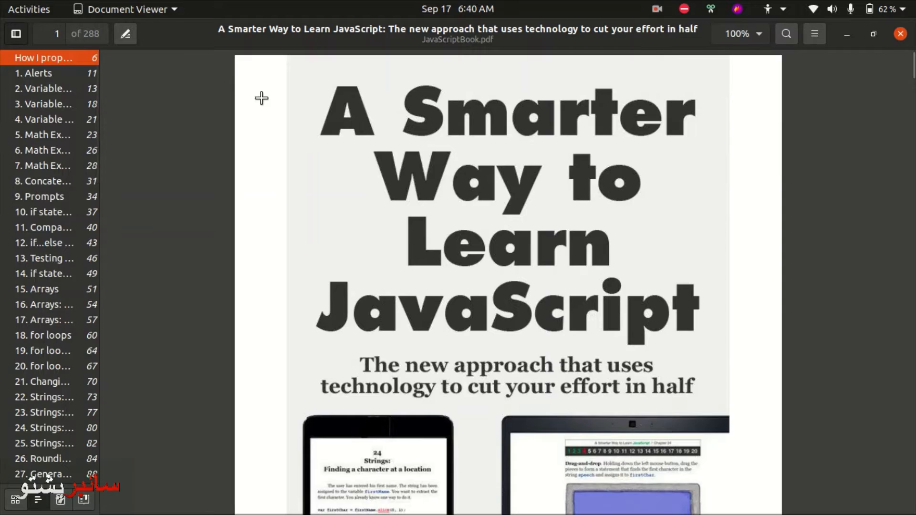
pyautogui.moveTo(279, 63); pyautogui.dragTo(744, 514)
pyautogui.hotkey('ctrl', 's')
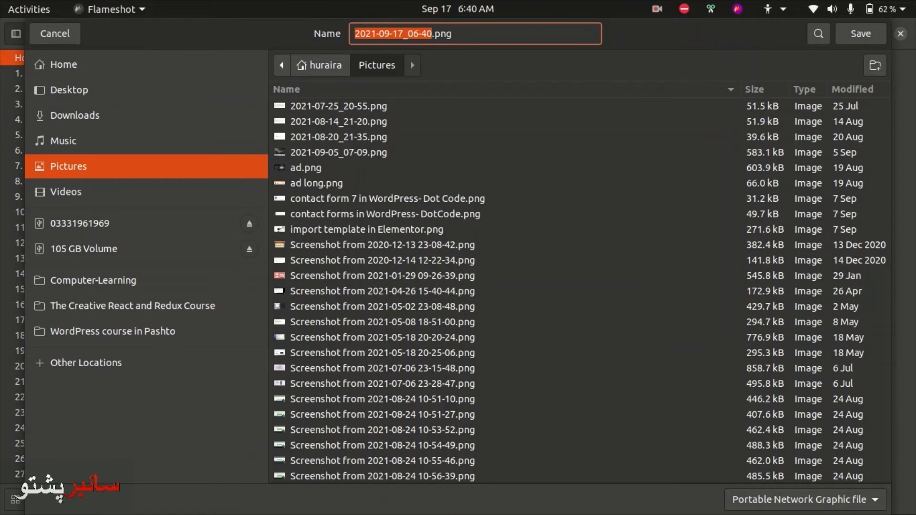
pyautogui.write('jsbook')
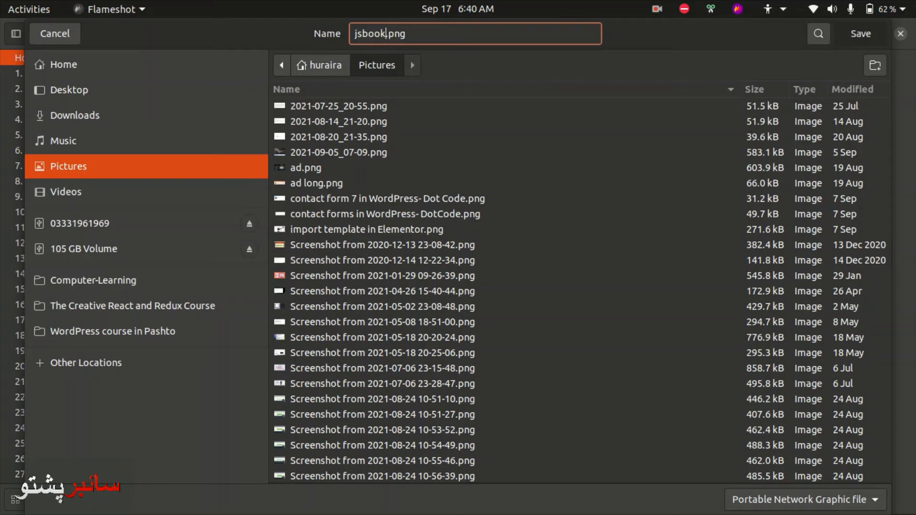
pyautogui.press('Return')
# Upload jsbook.png from the Pictures folder to the media library and set it as the product image.
pyautogui.hotkey('alt', 'Tab')
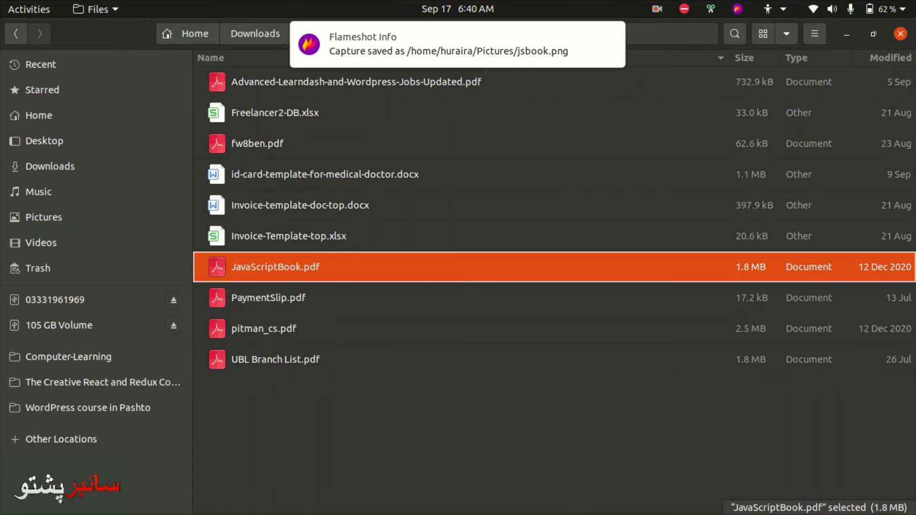
pyautogui.click(76, 222)
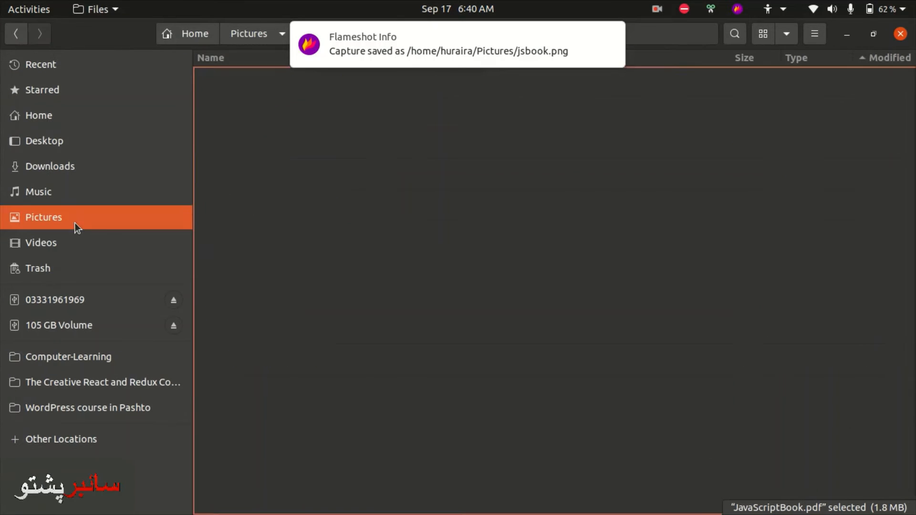
pyautogui.click(245, 89)
pyautogui.hotkey('alt', 'Tab')
pyautogui.press('Tab')
pyautogui.moveTo(246, 88); pyautogui.dragTo(336, 298)
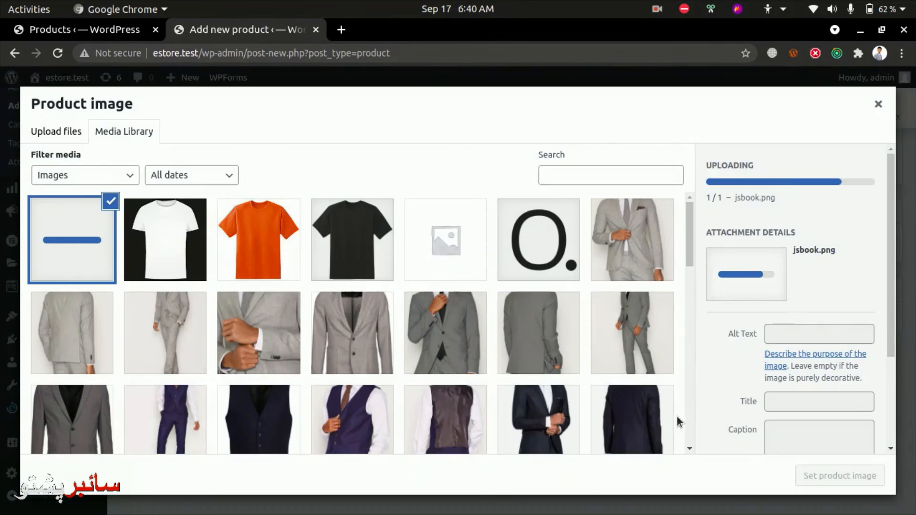
pyautogui.click(825, 477)
# Publish the "Easy Way to learn JavaScript" product.
pyautogui.scroll(-2, 735, 453)
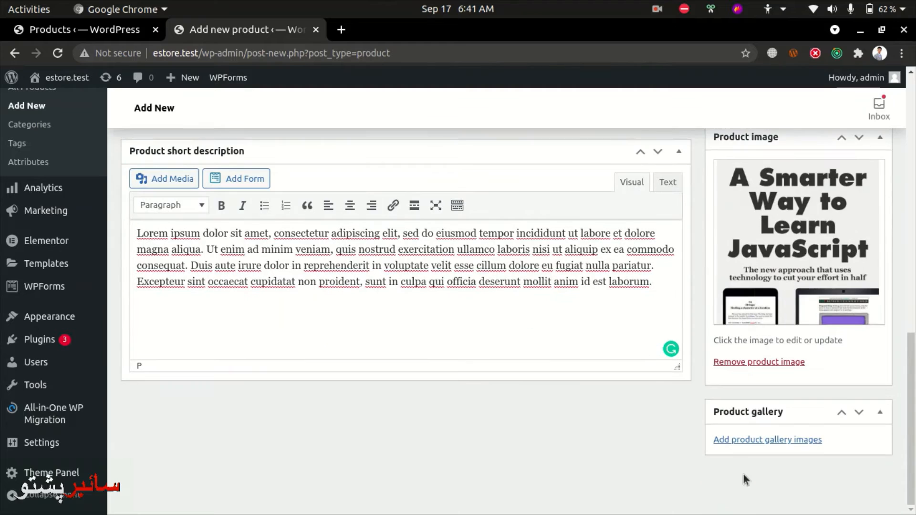
pyautogui.scroll(5, 749, 389)
pyautogui.scroll(5, 752, 379)
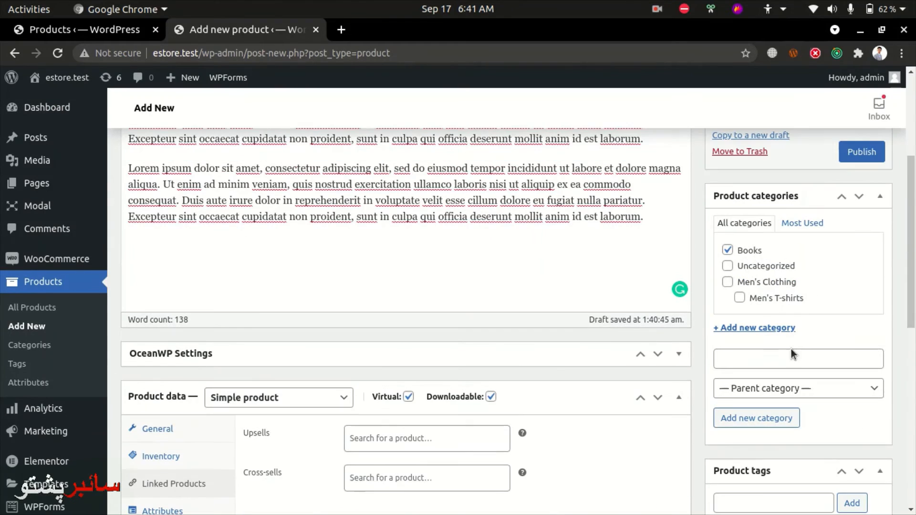
pyautogui.click(860, 152)
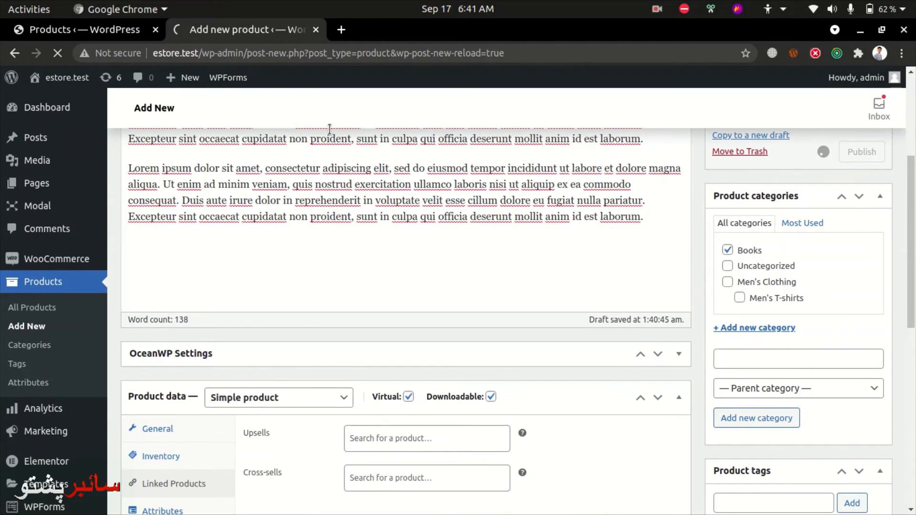
# View the published product's shop page in a new tab and examine its image, price and description.
pyautogui.moveTo(246, 90)
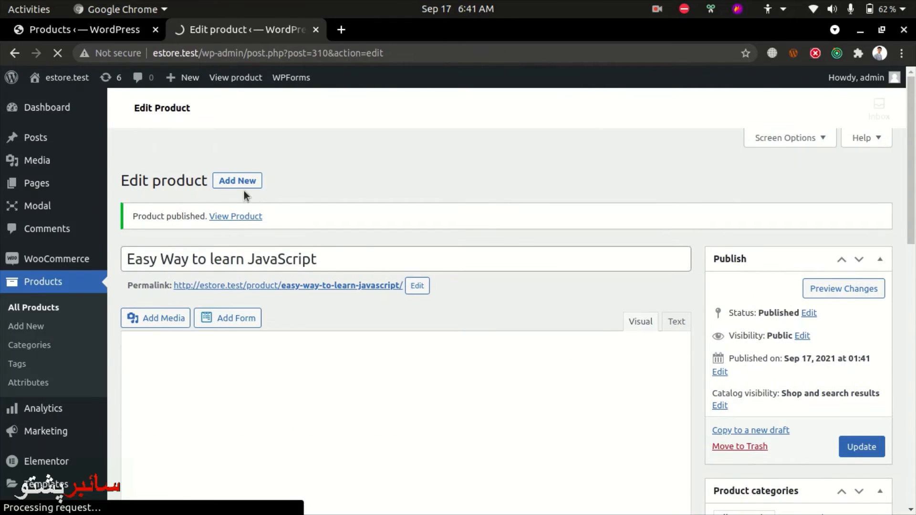
pyautogui.middleClick(231, 219)
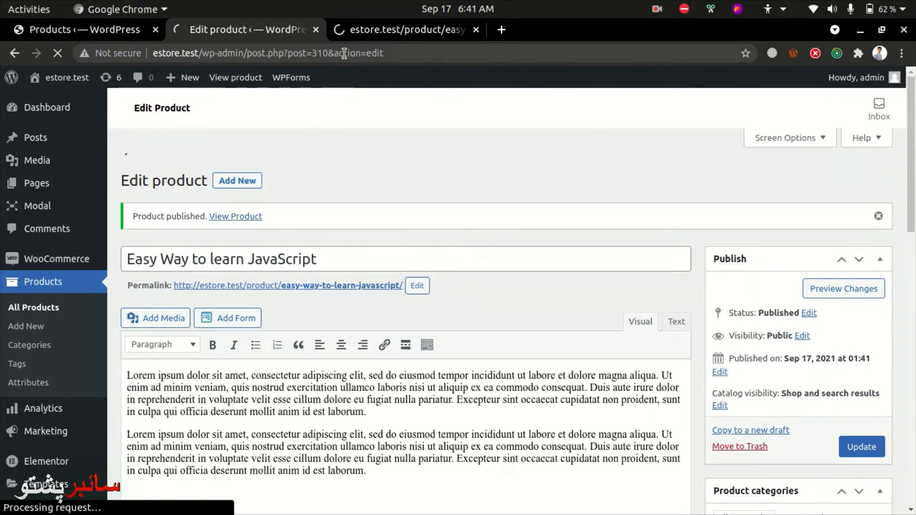
pyautogui.click(367, 34)
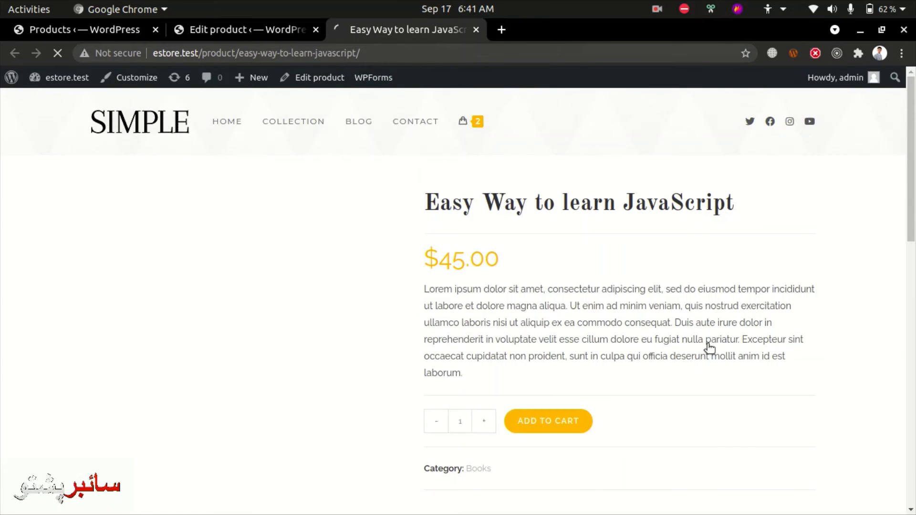
pyautogui.scroll(-2, 748, 321)
pyautogui.scroll(2, 140, 260)
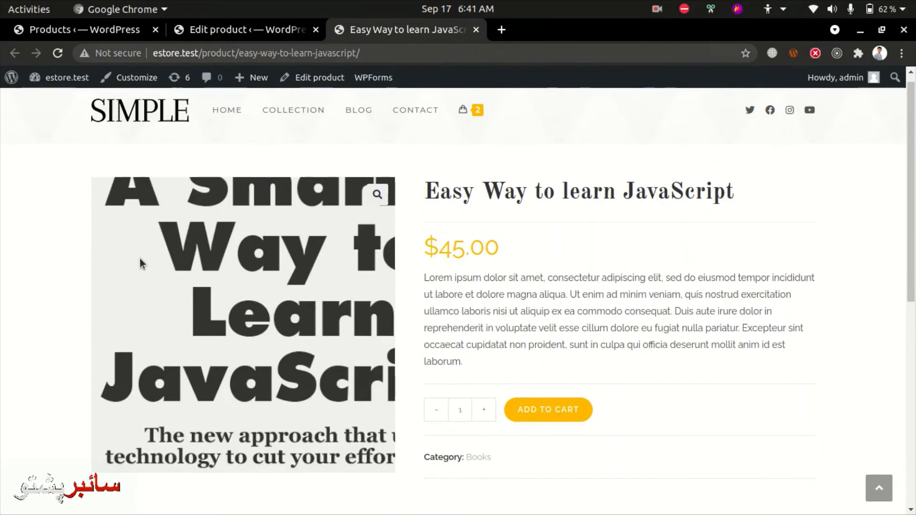
pyautogui.scroll(-5, 516, 274)
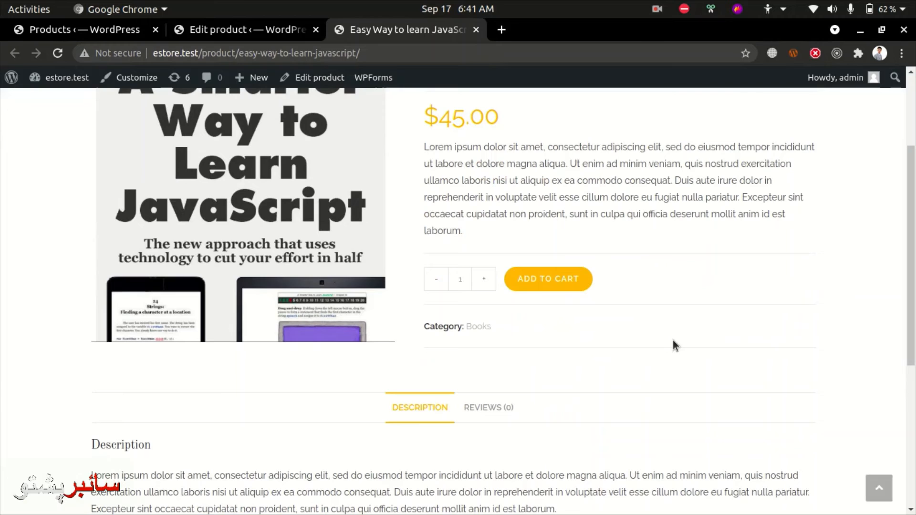
# Add the JavaScript book to the cart and remove the T Shirt and Birdseye Suit Jacket from it.
pyautogui.click(523, 283)
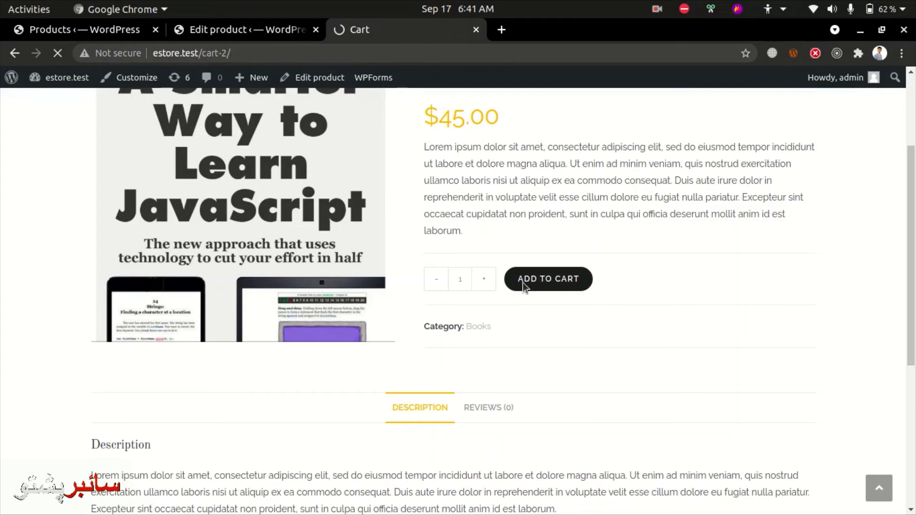
pyautogui.scroll(-6, 628, 327)
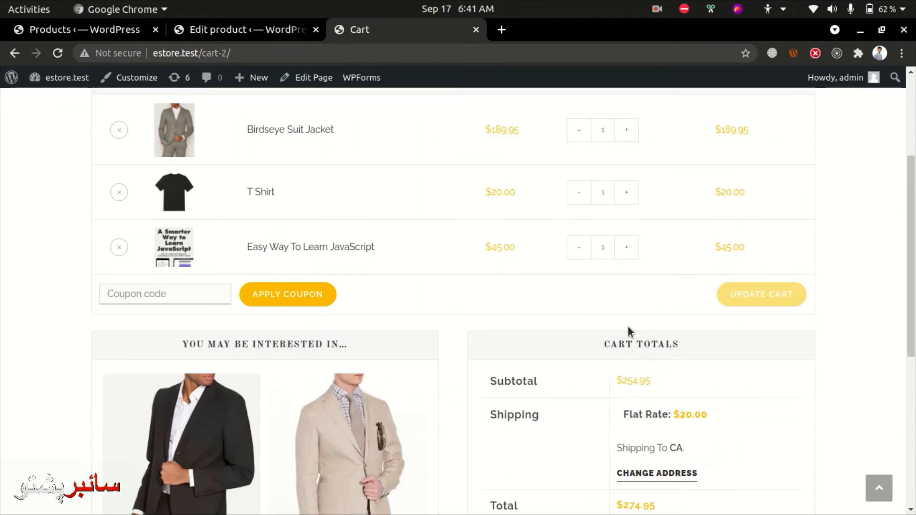
pyautogui.click(119, 192)
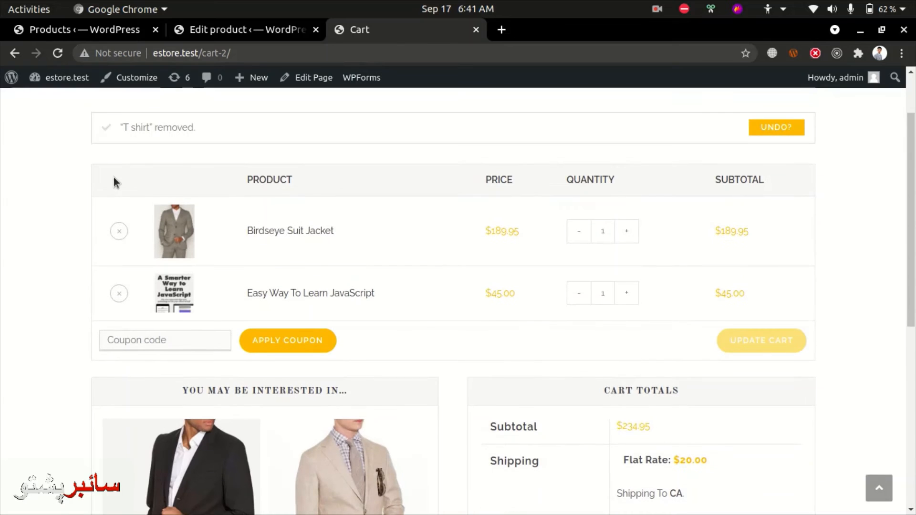
pyautogui.click(119, 253)
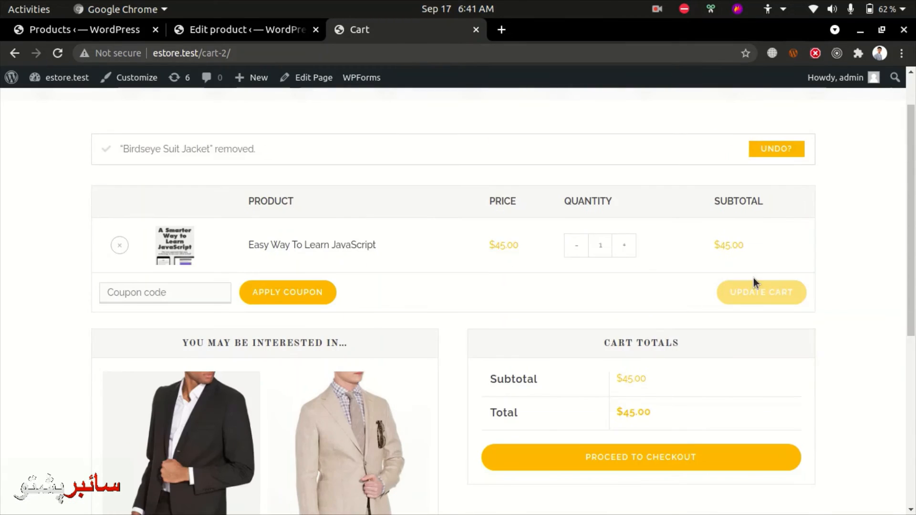
# Proceed to checkout and try to place the order with Cash on delivery.
pyautogui.scroll(-4, 754, 282)
pyautogui.click(588, 342)
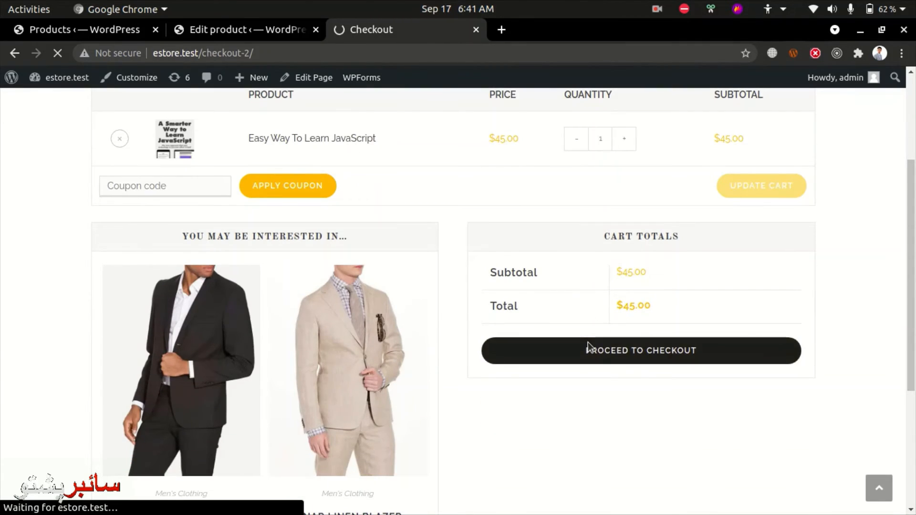
pyautogui.scroll(-10, 587, 343)
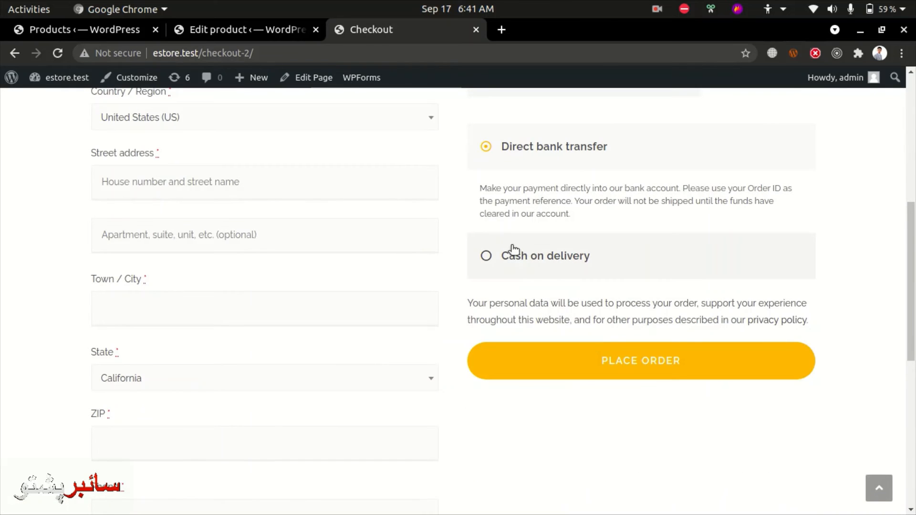
pyautogui.click(486, 255)
pyautogui.click(561, 335)
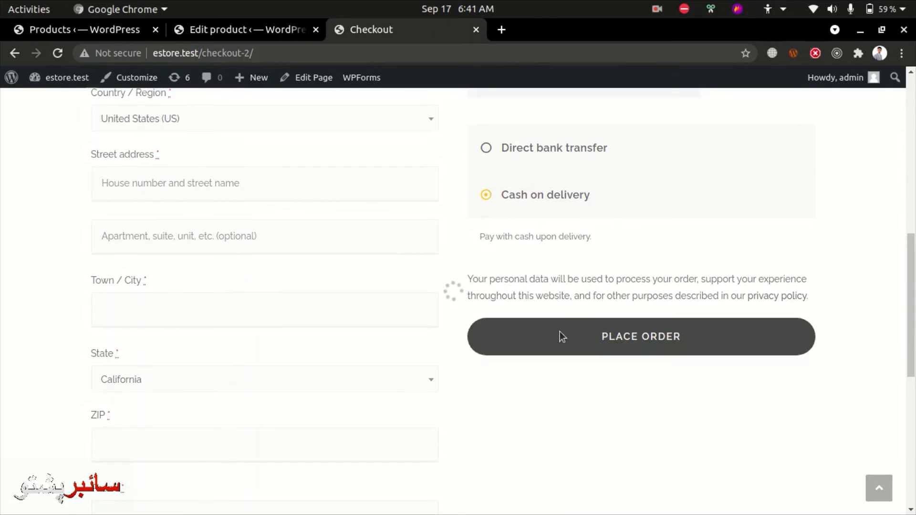
# Examine the checkout page's required billing details, order totals and payment methods.
pyautogui.moveTo(127, 152); pyautogui.dragTo(261, 215)
pyautogui.click(334, 220)
pyautogui.scroll(-7, 479, 231)
pyautogui.scroll(-2, 600, 290)
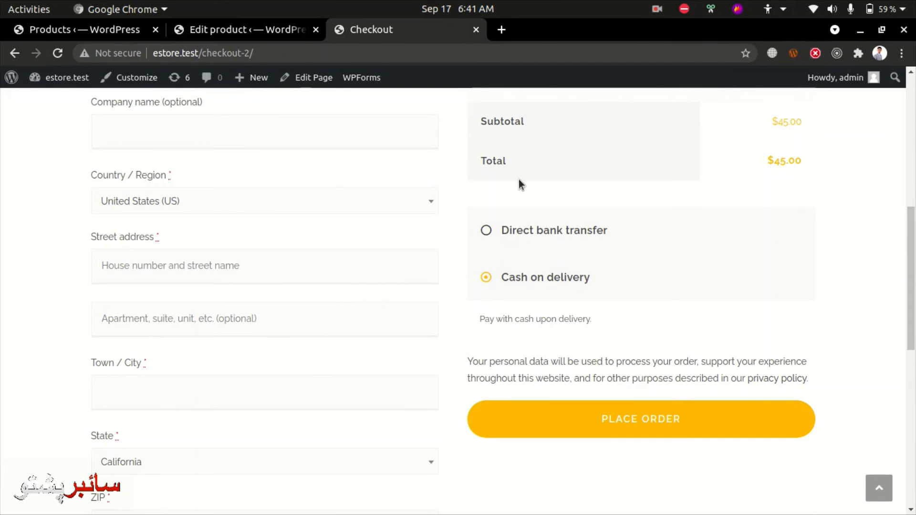
pyautogui.scroll(-3, 846, 282)
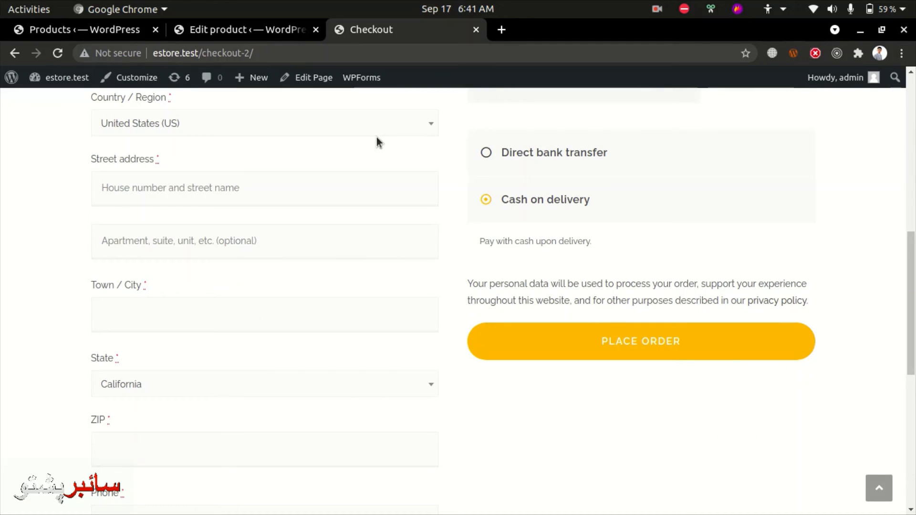
# Close the checkout and product editing tabs to return to the products list.
pyautogui.hotkey('ctrl', 'w')
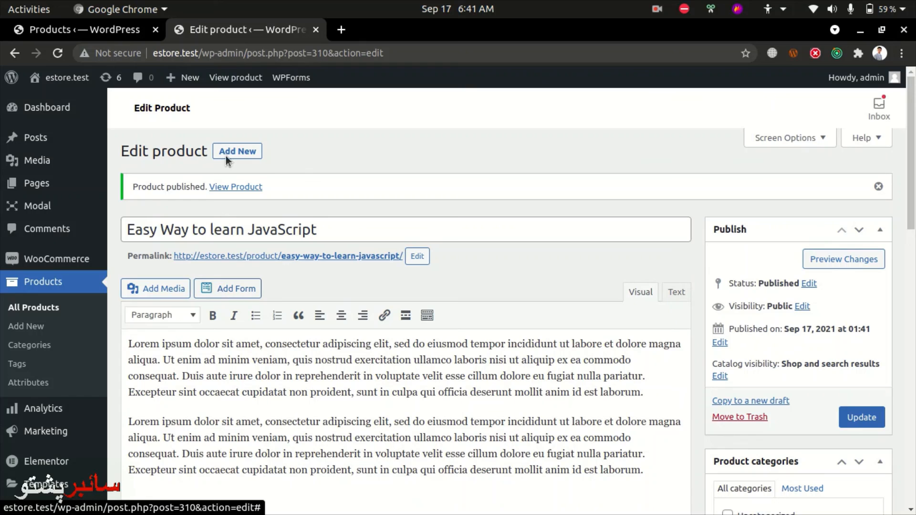
pyautogui.hotkey('ctrl', 'w')
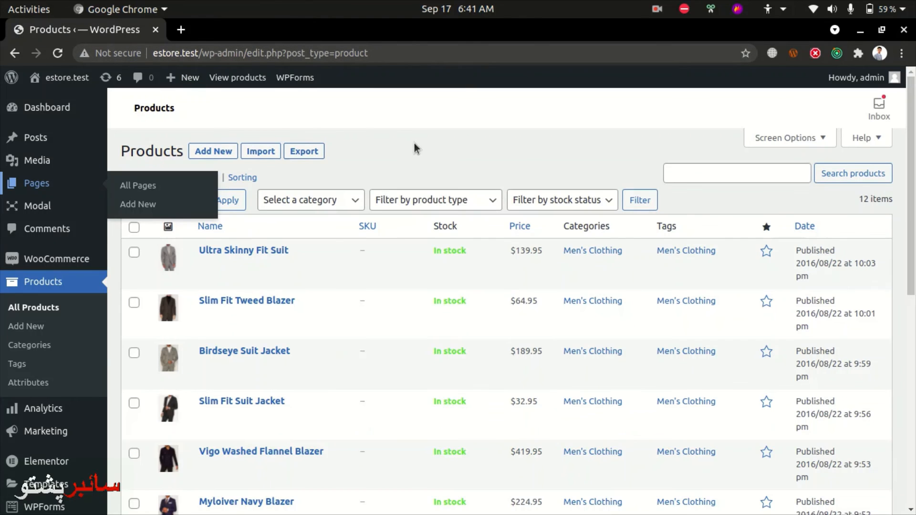
pyautogui.click(658, 8)
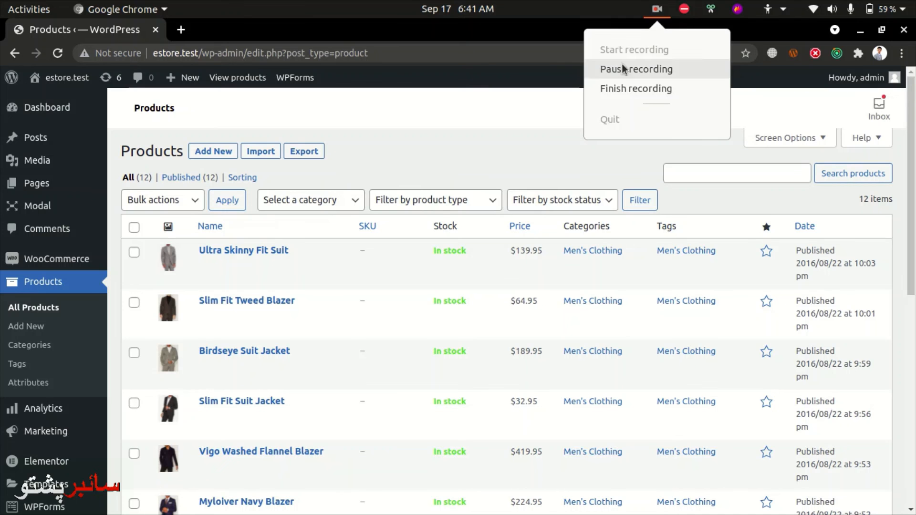
pyautogui.click(607, 89)
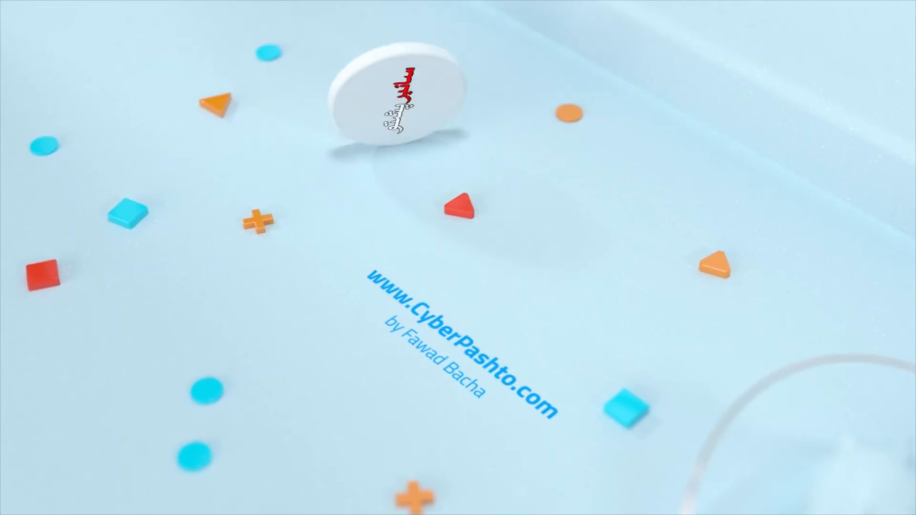